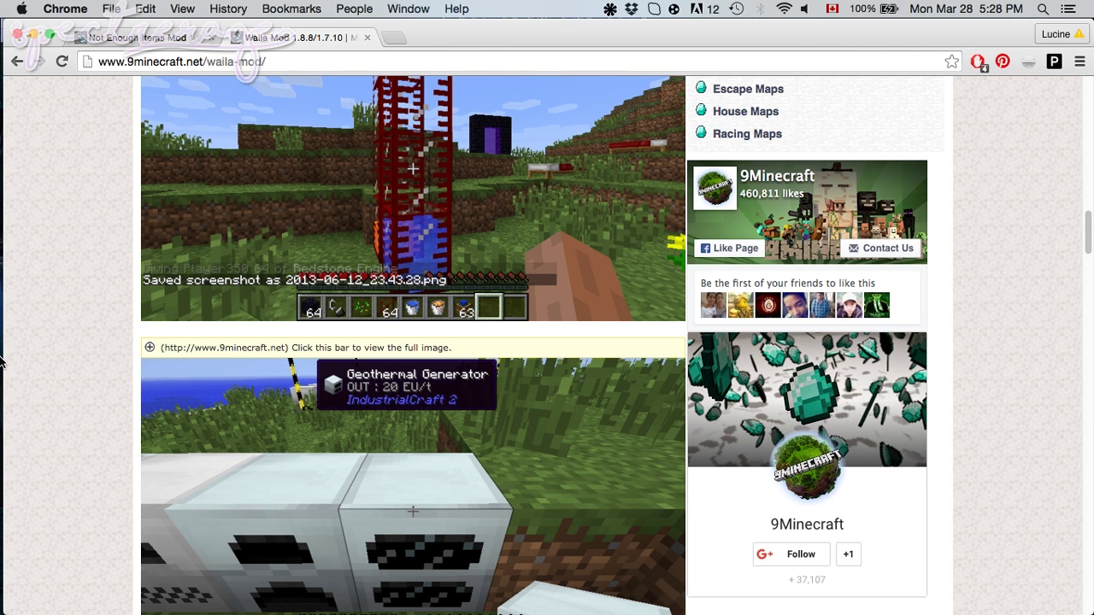
# Show the Not Enough Items Mod page in Chrome and bring MultiMC's instance list above it
pyautogui.click(135, 39)
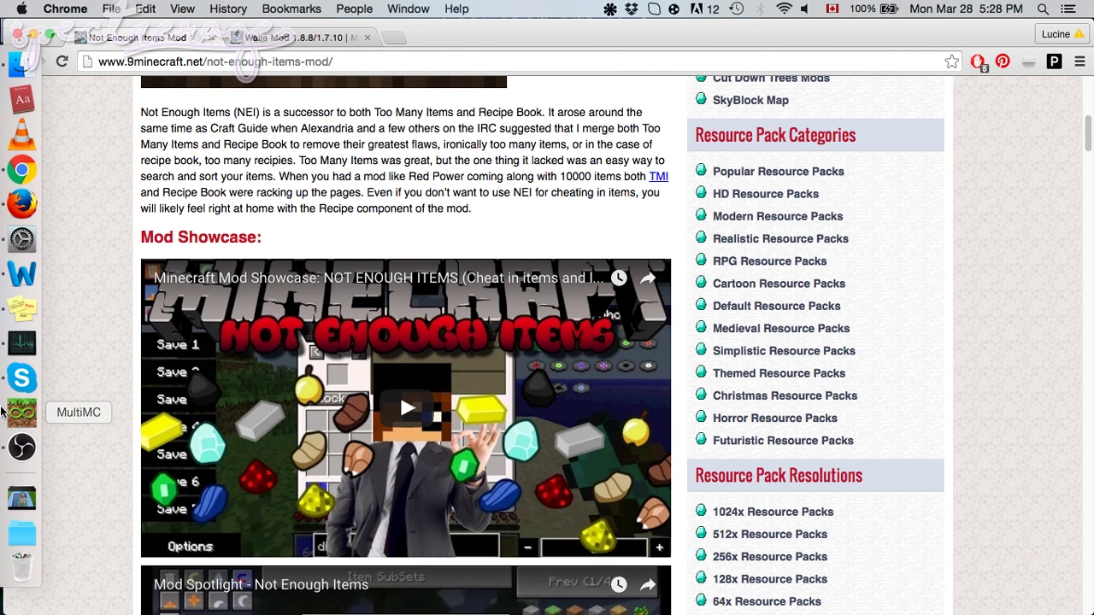
pyautogui.click(12, 419)
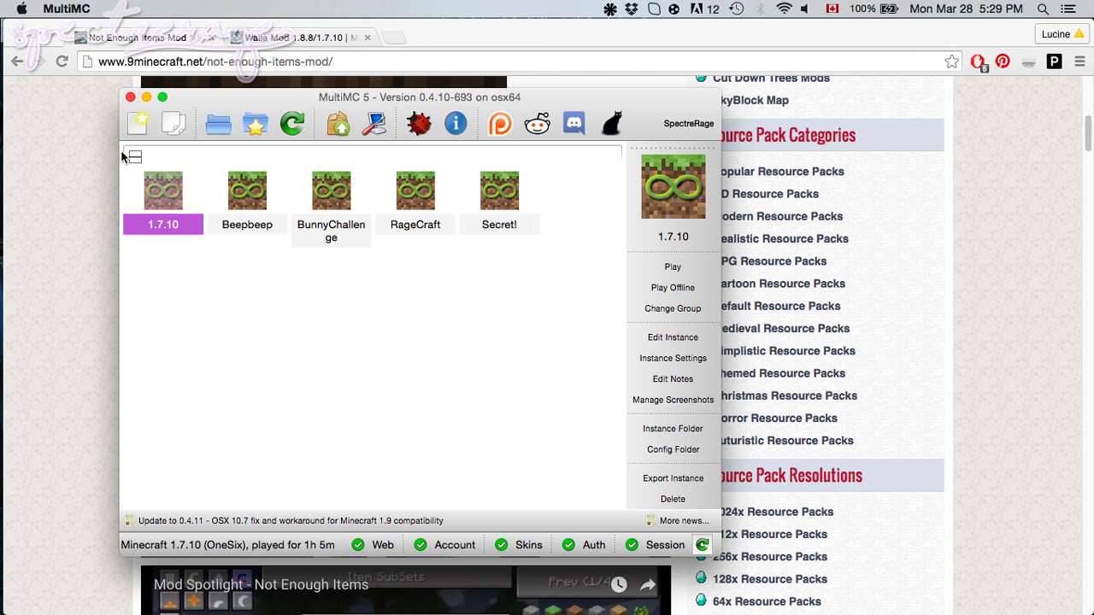
pyautogui.moveTo(242, 102); pyautogui.dragTo(365, 83)
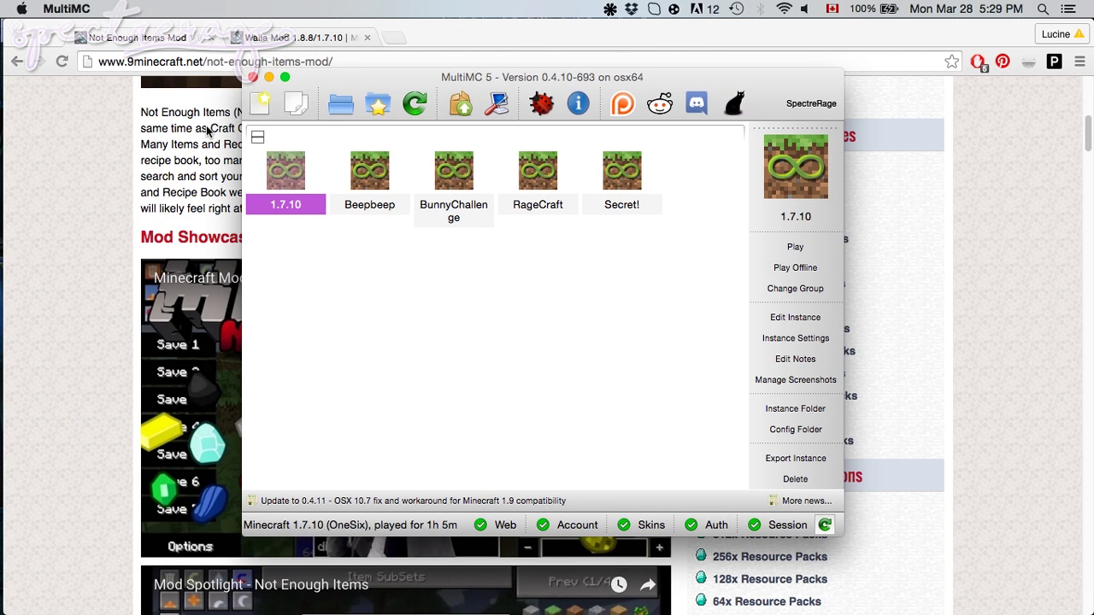
pyautogui.click(259, 106)
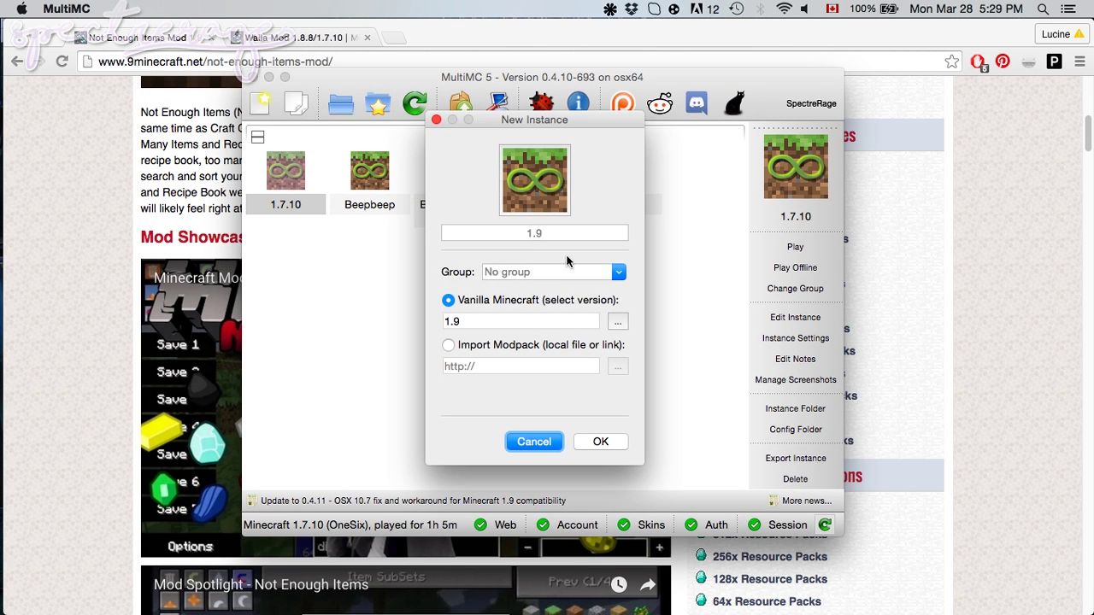
pyautogui.click(573, 234)
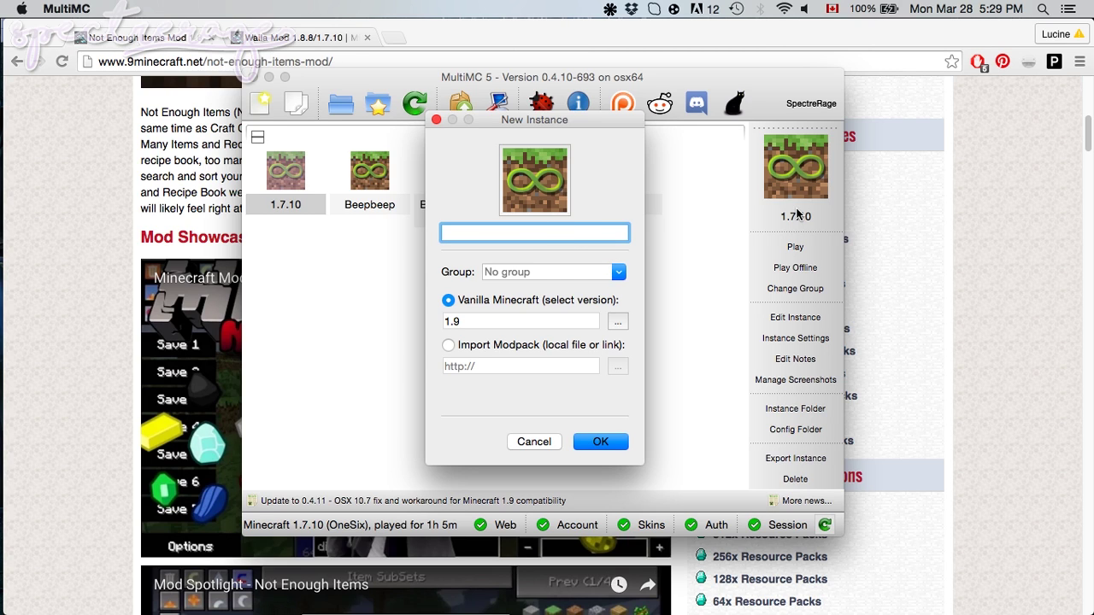
pyautogui.write('Hello')
pyautogui.click(457, 346)
pyautogui.click(498, 364)
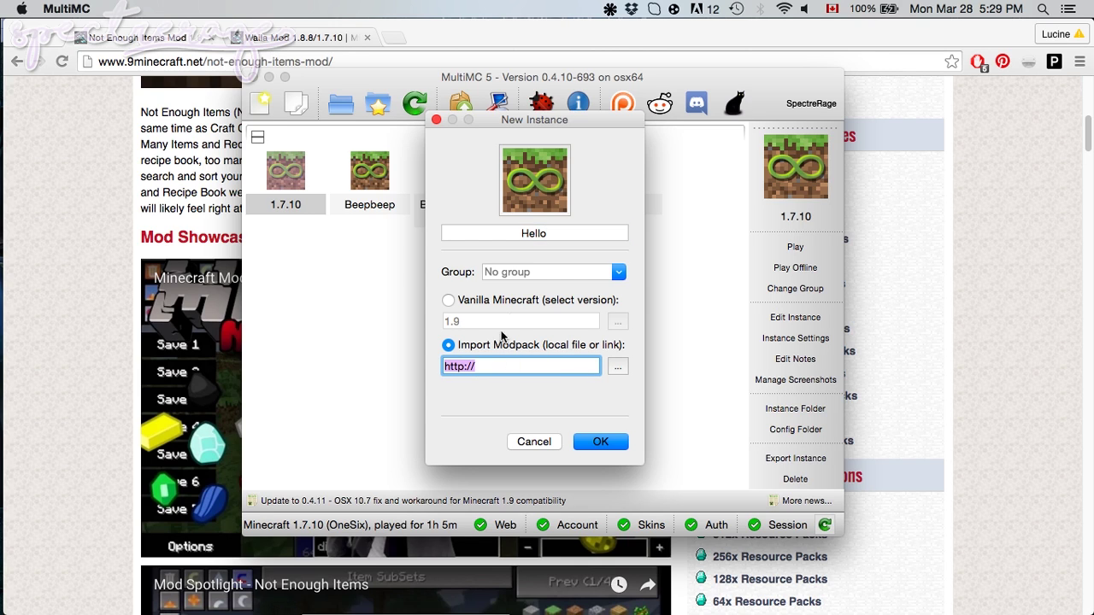
pyautogui.click(448, 300)
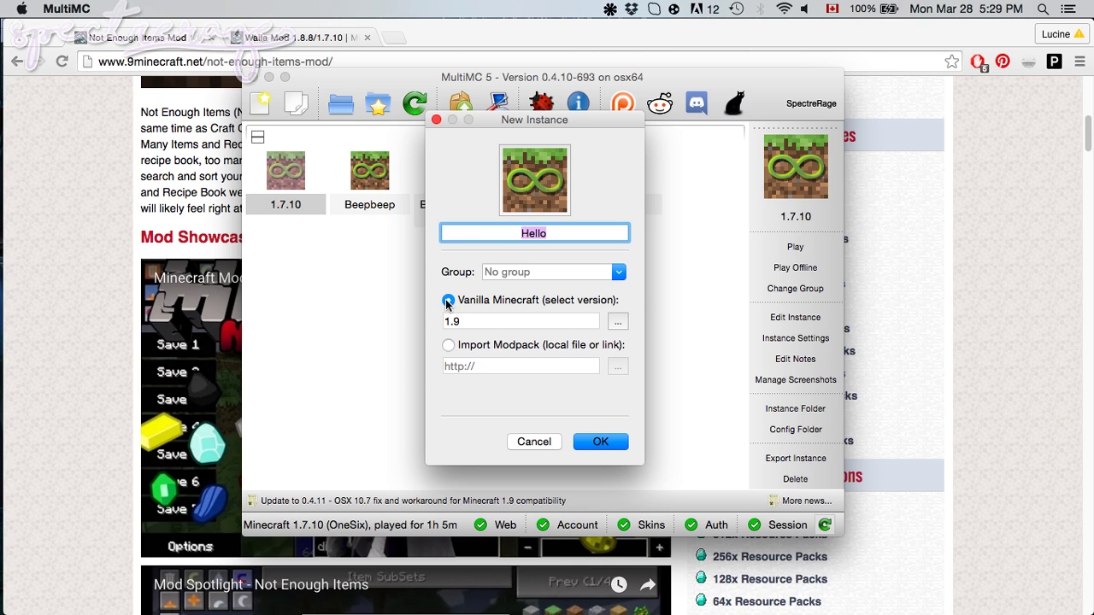
pyautogui.click(614, 322)
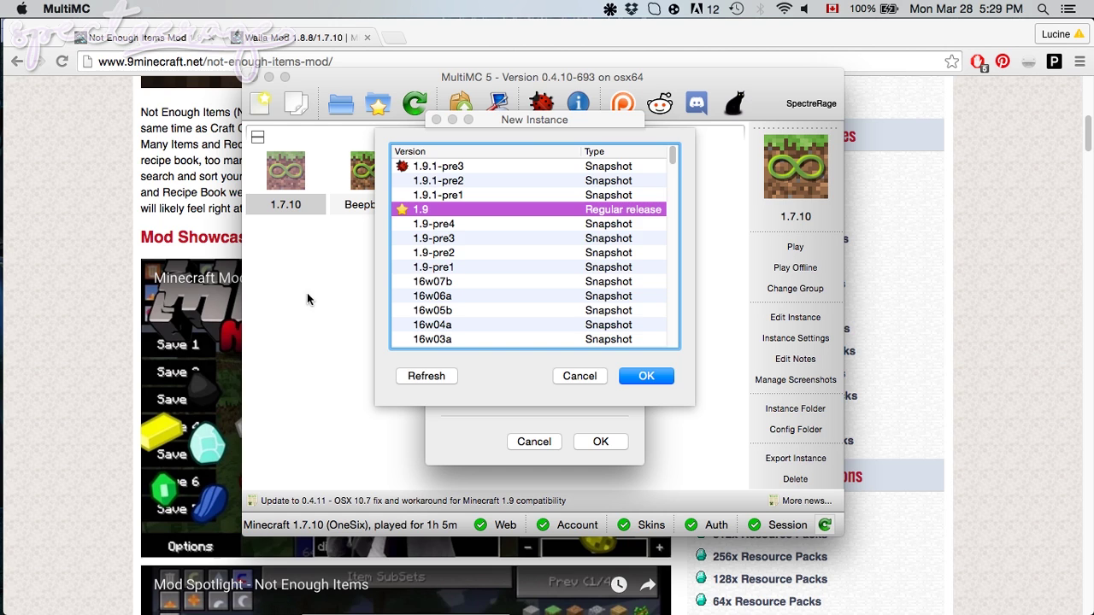
pyautogui.scroll(-10, 532, 283)
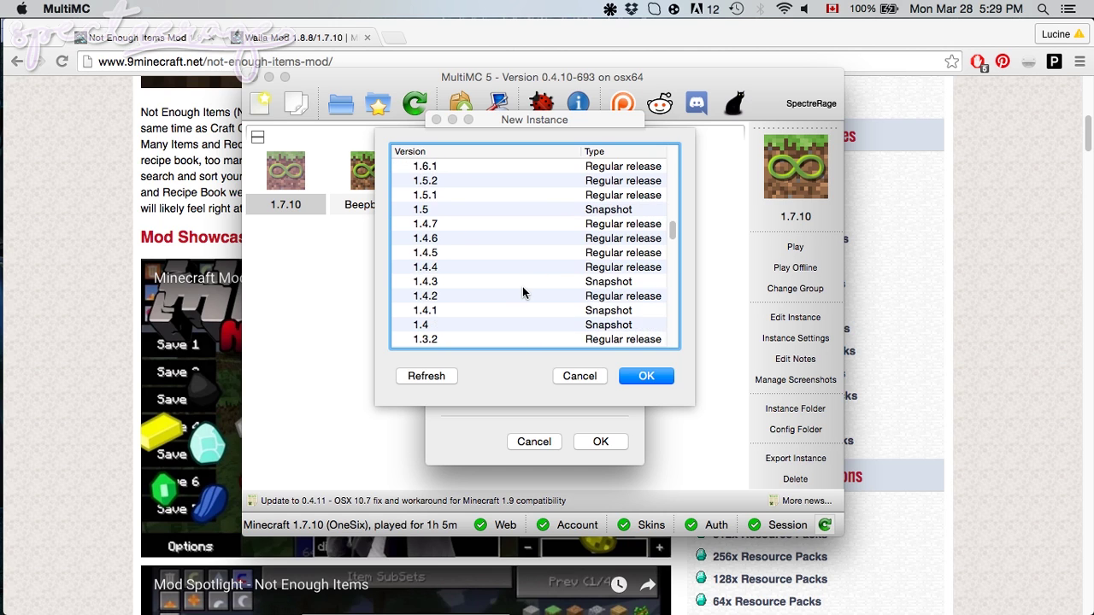
pyautogui.scroll(-5, 523, 293)
pyautogui.scroll(10, 509, 290)
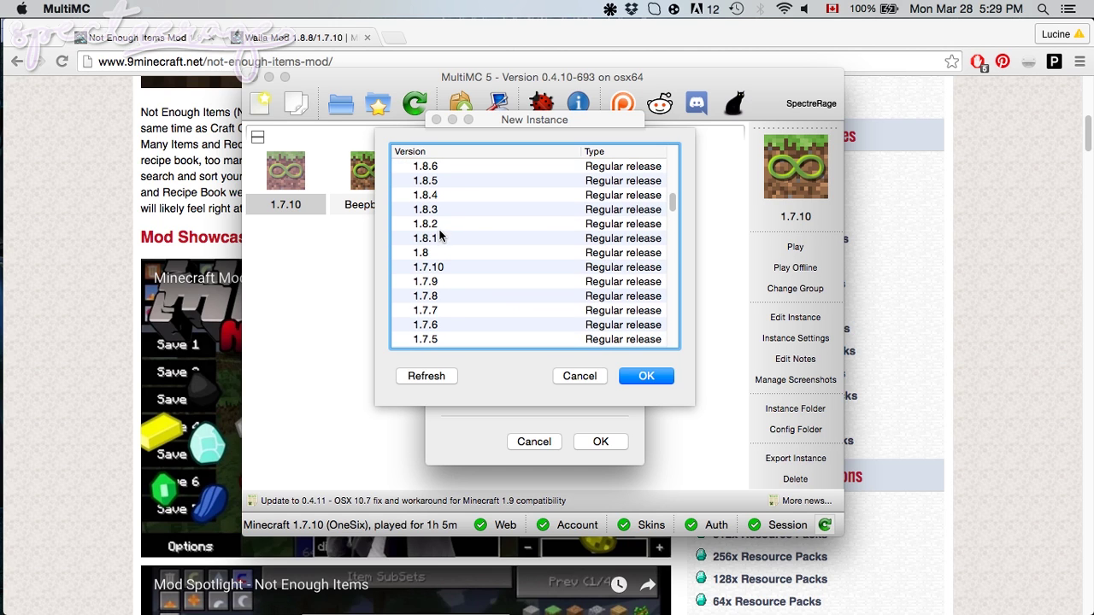
pyautogui.click(450, 268)
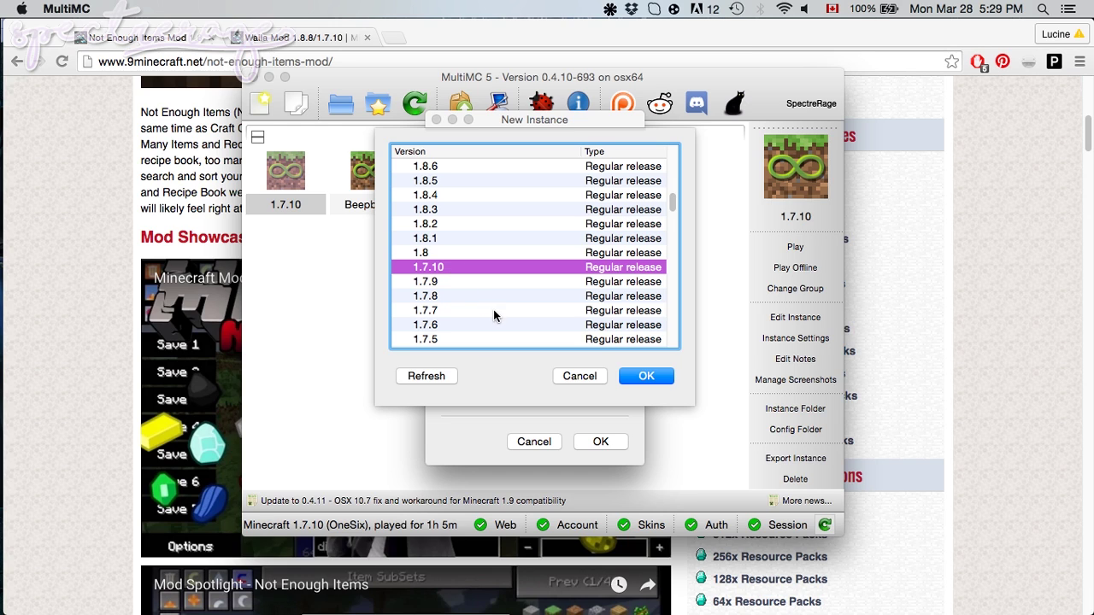
pyautogui.scroll(5, 471, 273)
pyautogui.scroll(-5, 452, 305)
pyautogui.click(583, 379)
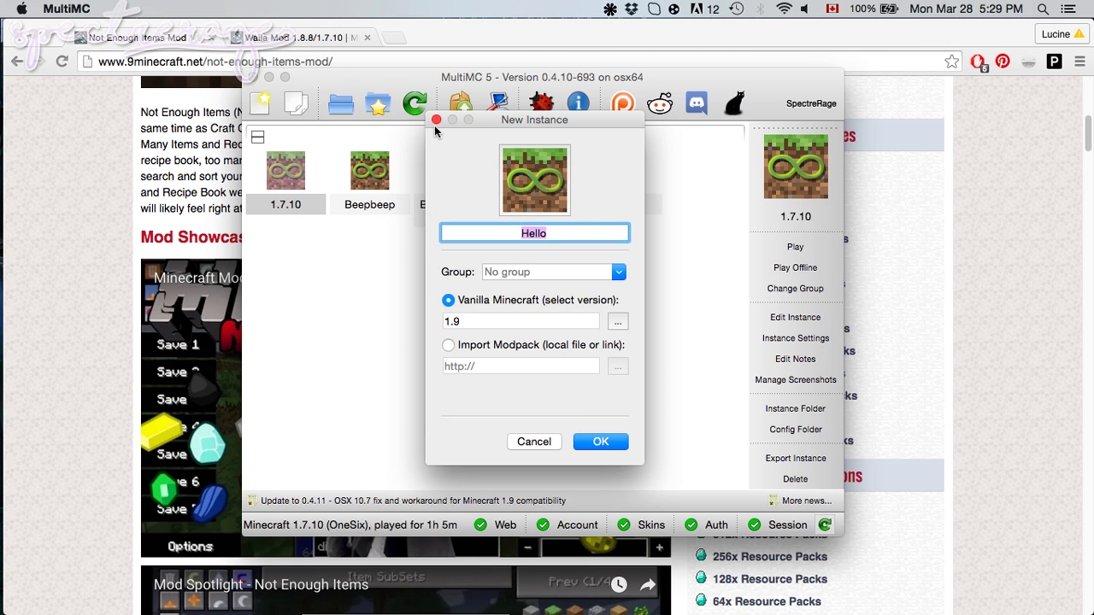
pyautogui.click(436, 117)
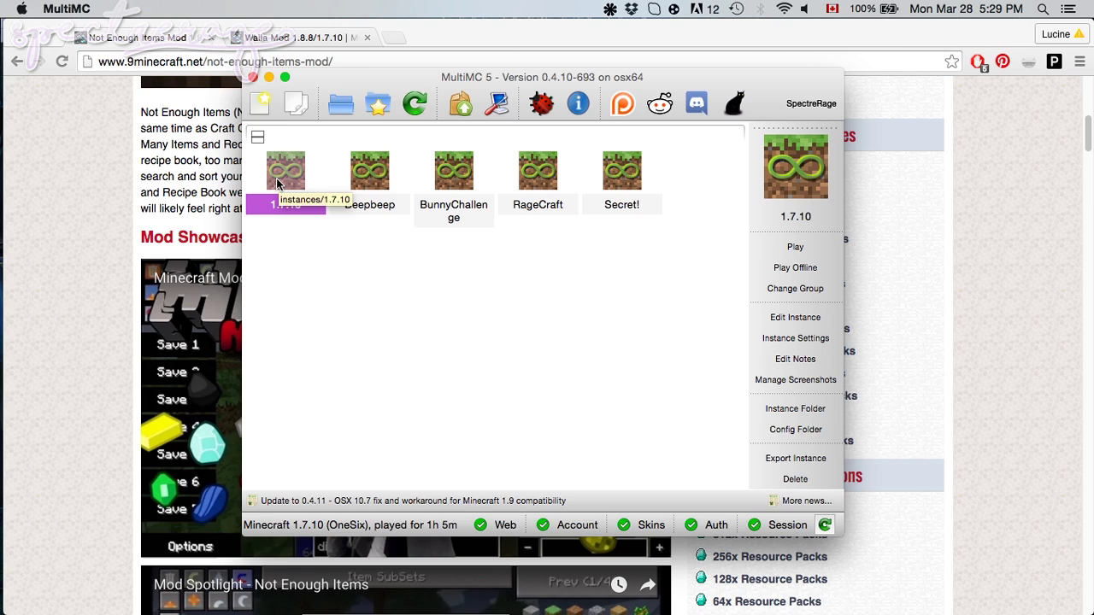
pyautogui.click(809, 322)
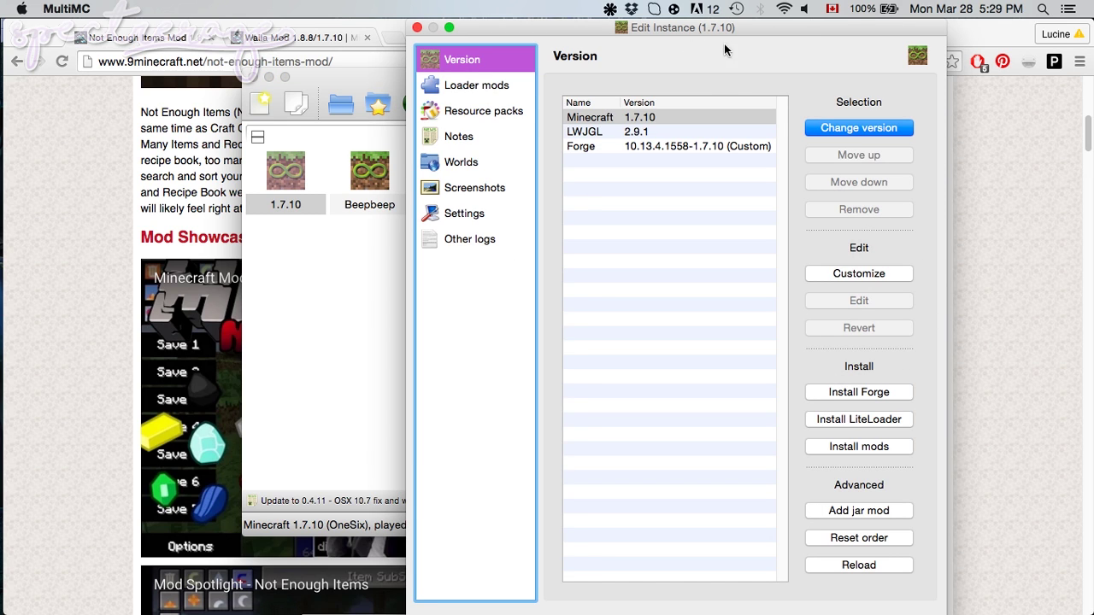
pyautogui.click(735, 8)
pyautogui.moveTo(643, 26); pyautogui.dragTo(615, 27)
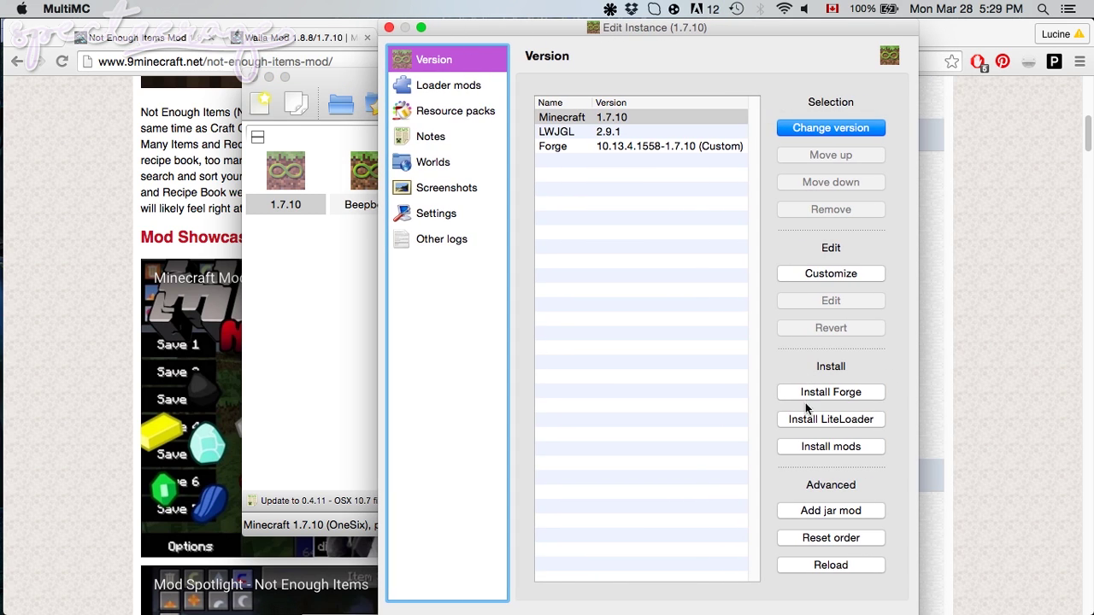
pyautogui.click(855, 393)
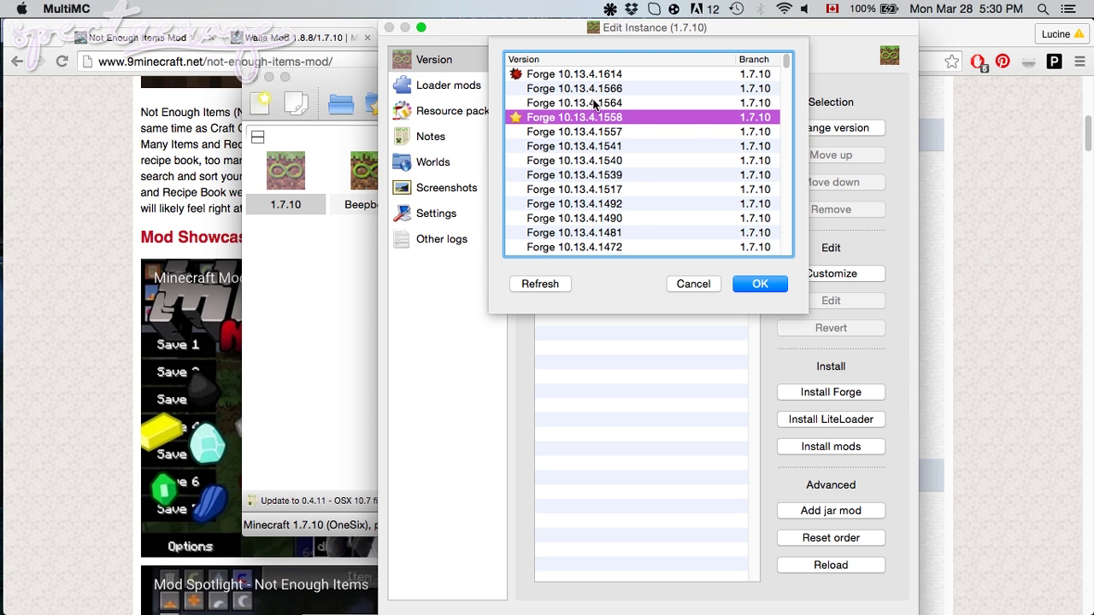
pyautogui.scroll(-10, 694, 151)
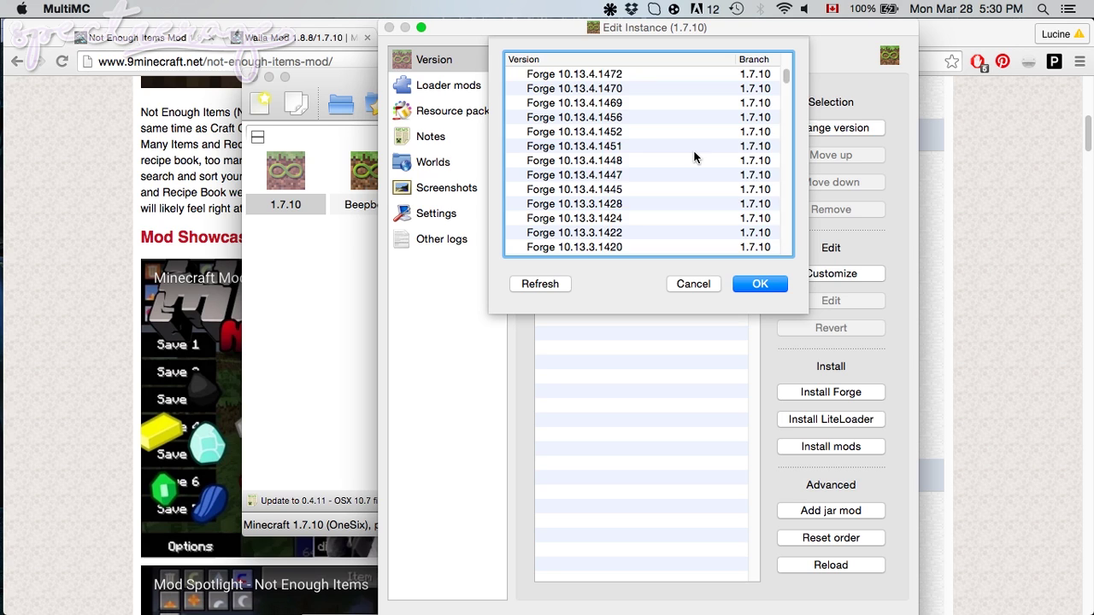
pyautogui.scroll(10, 694, 152)
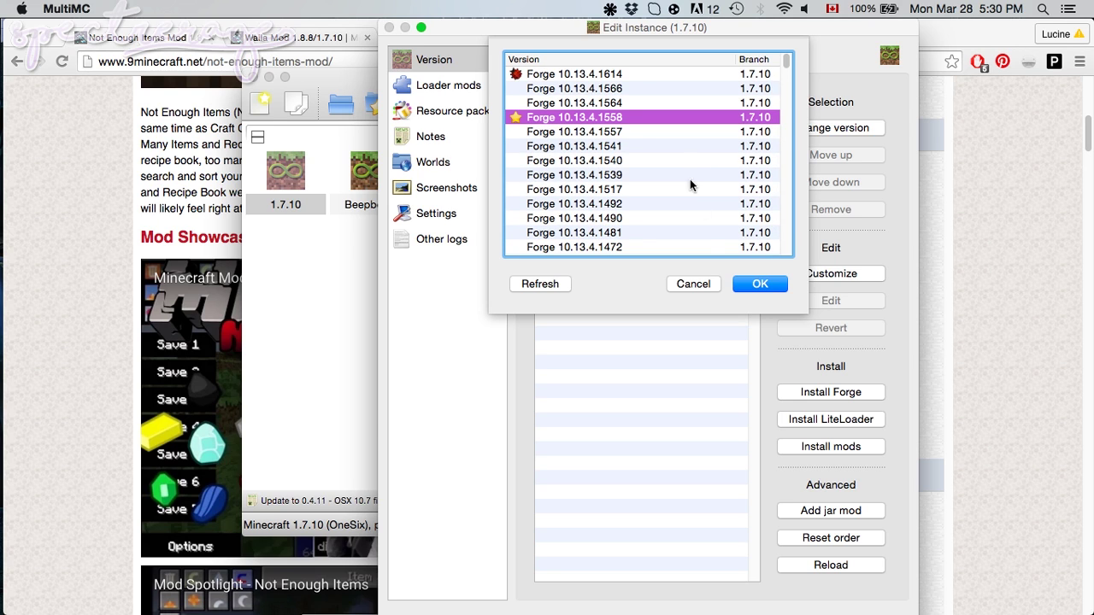
pyautogui.click(693, 283)
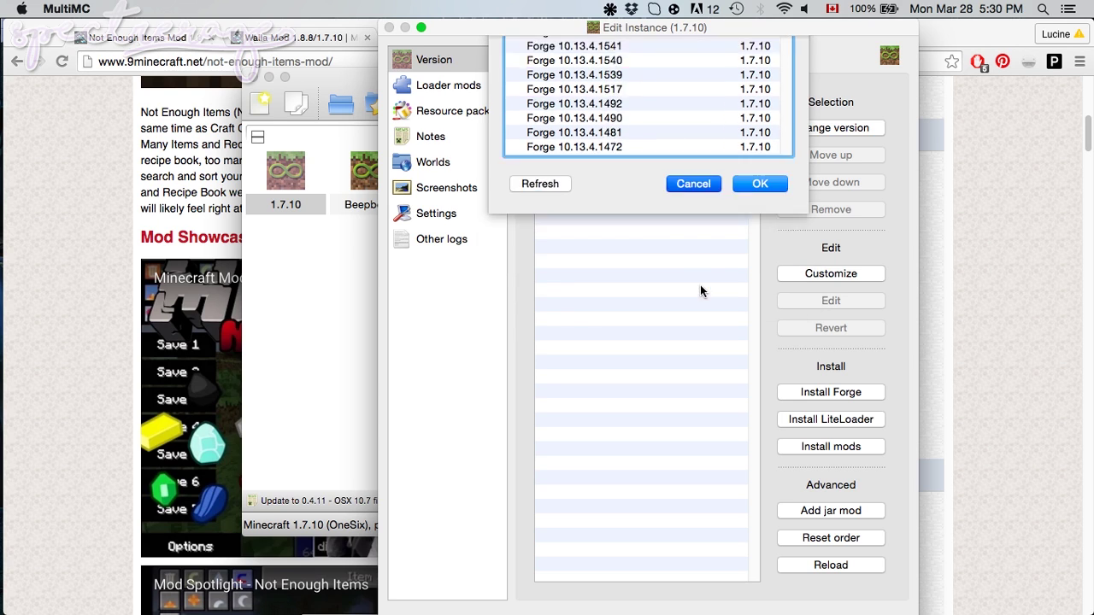
pyautogui.click(469, 87)
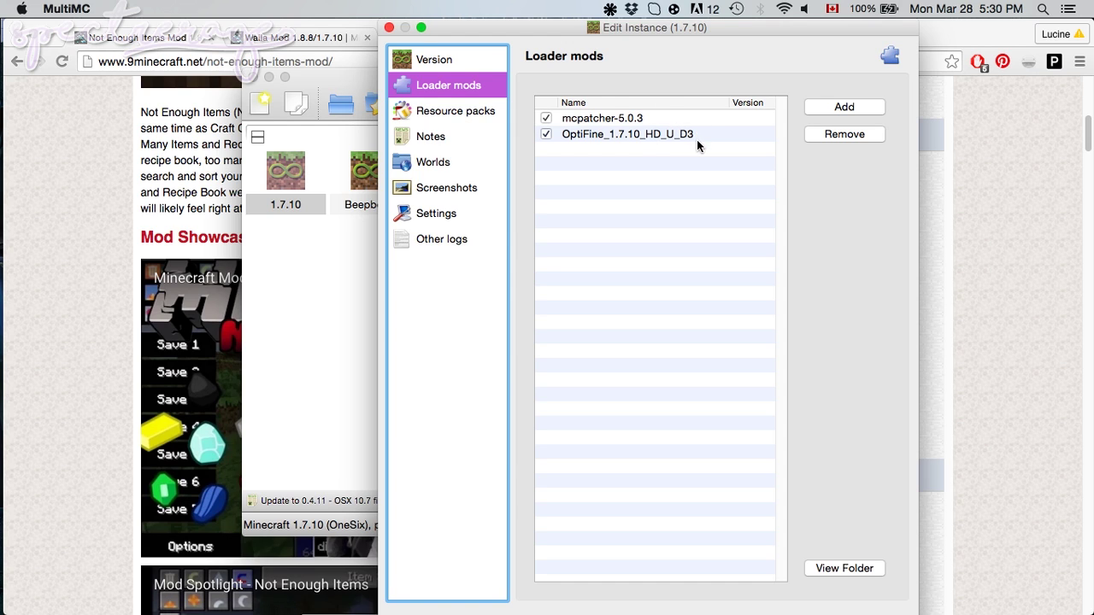
pyautogui.click(478, 114)
pyautogui.click(463, 164)
pyautogui.click(462, 185)
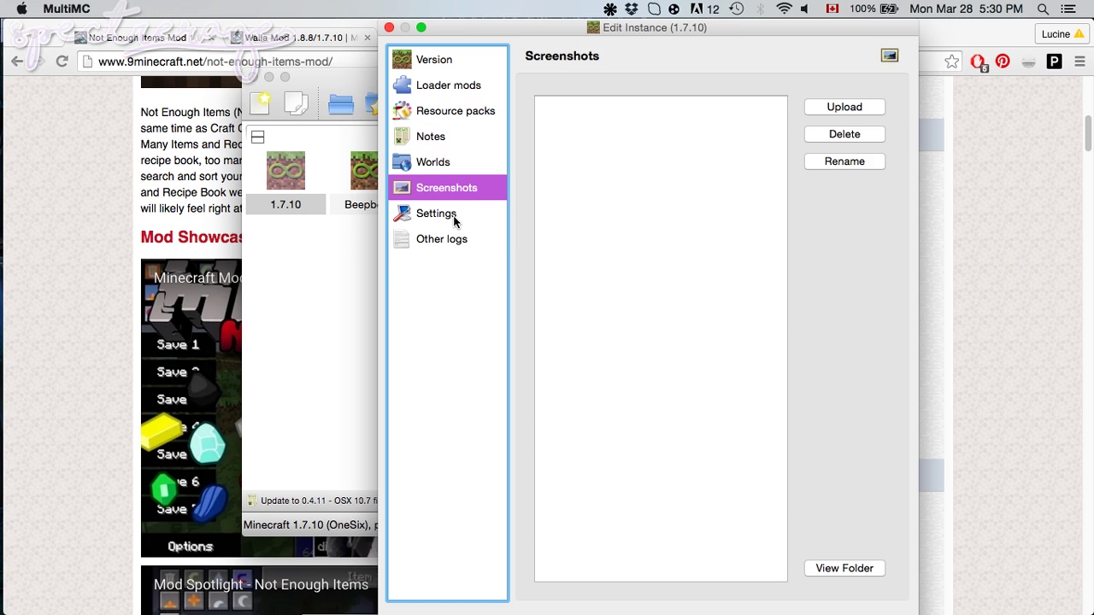
pyautogui.click(454, 215)
pyautogui.click(454, 242)
pyautogui.click(448, 85)
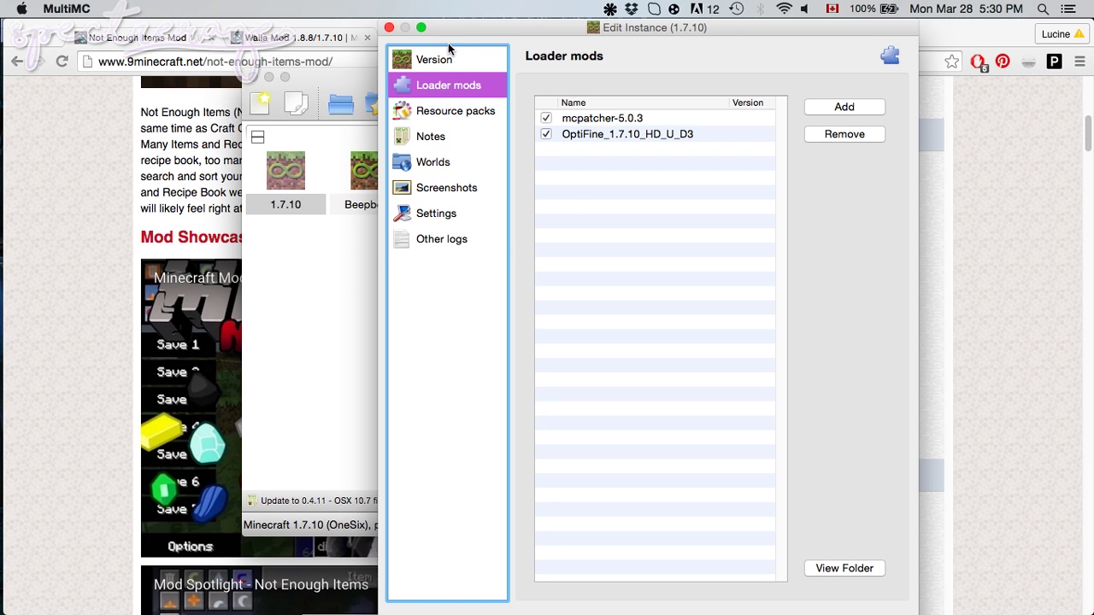
pyautogui.click(448, 63)
pyautogui.click(389, 27)
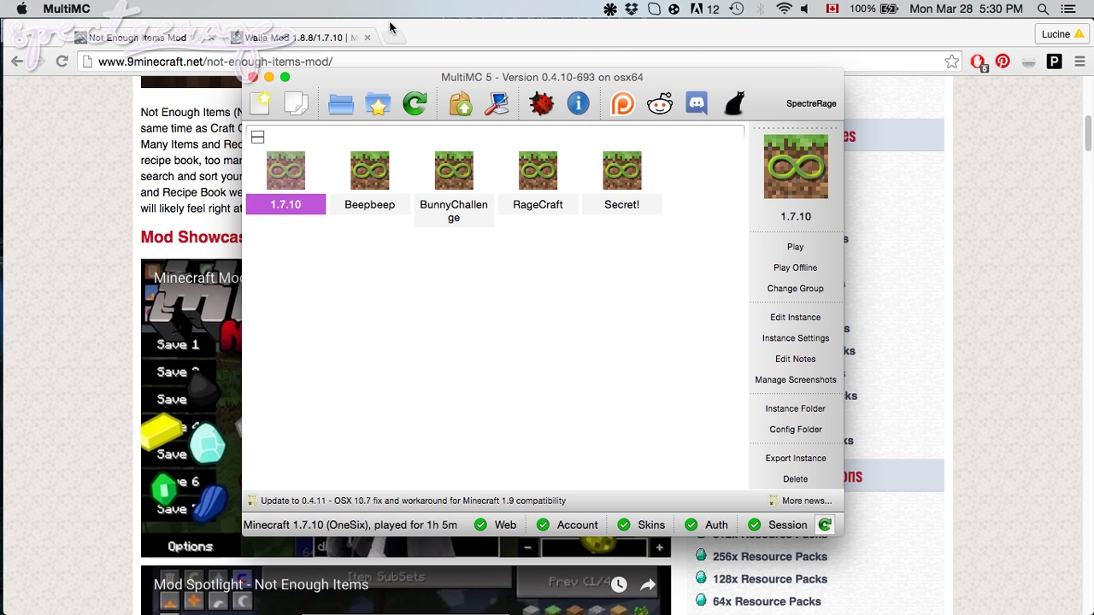
# Return to the Not Enough Items page in Chrome and scroll down to its install steps
pyautogui.click(1006, 270)
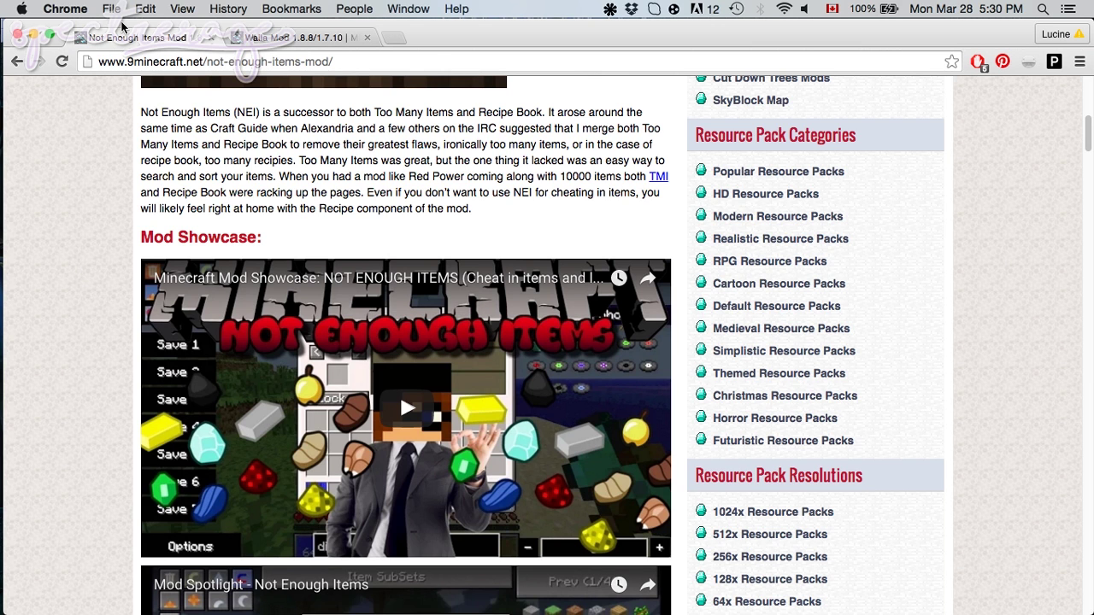
pyautogui.click(295, 39)
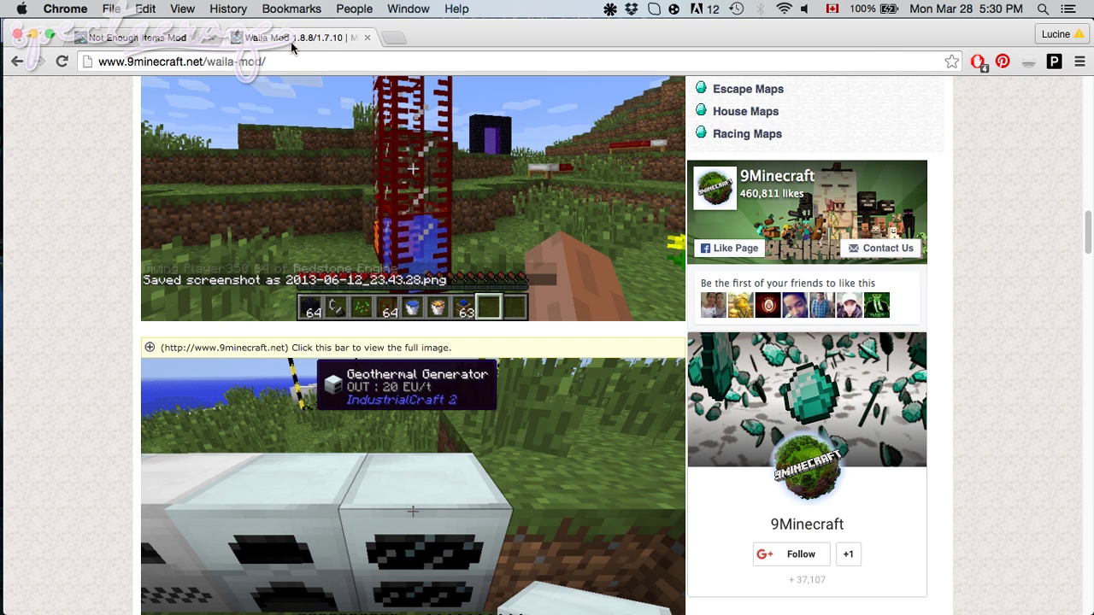
pyautogui.click(154, 41)
pyautogui.scroll(-4, 35, 359)
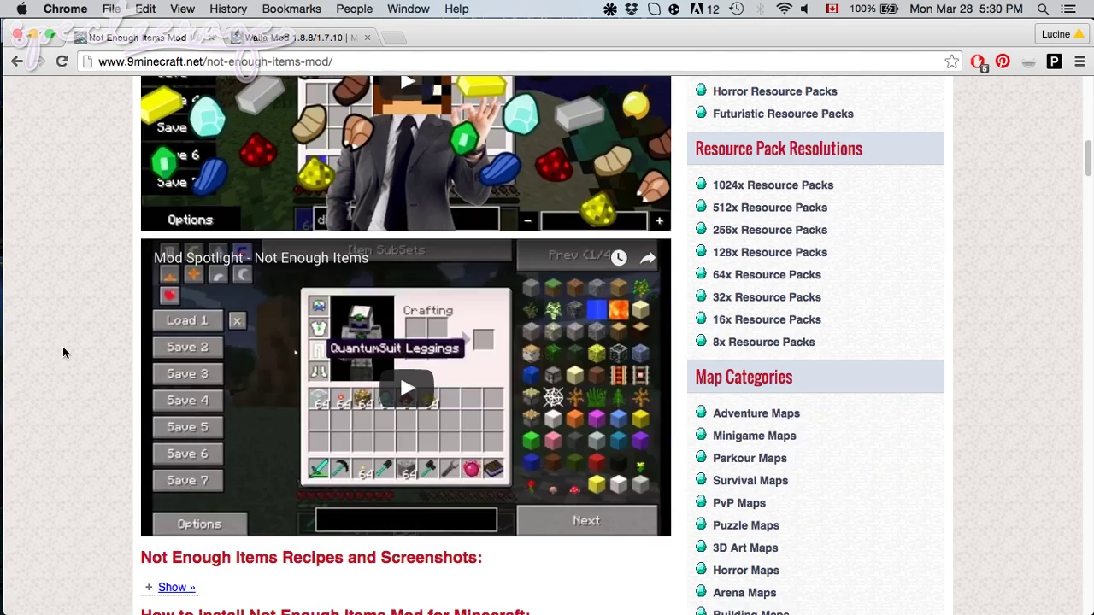
pyautogui.scroll(10, 62, 346)
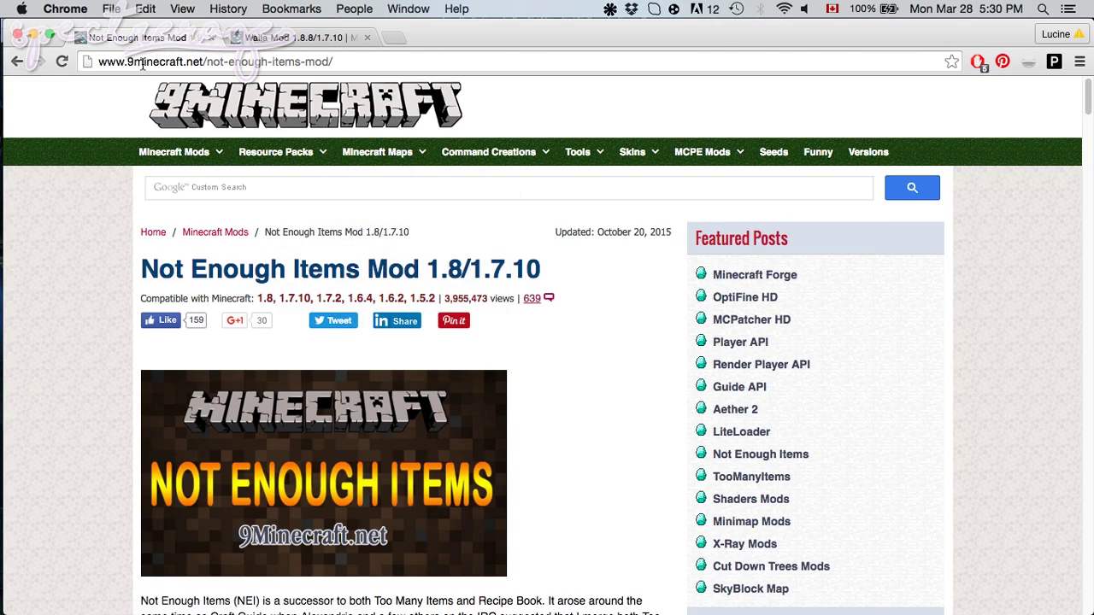
pyautogui.scroll(-10, 69, 376)
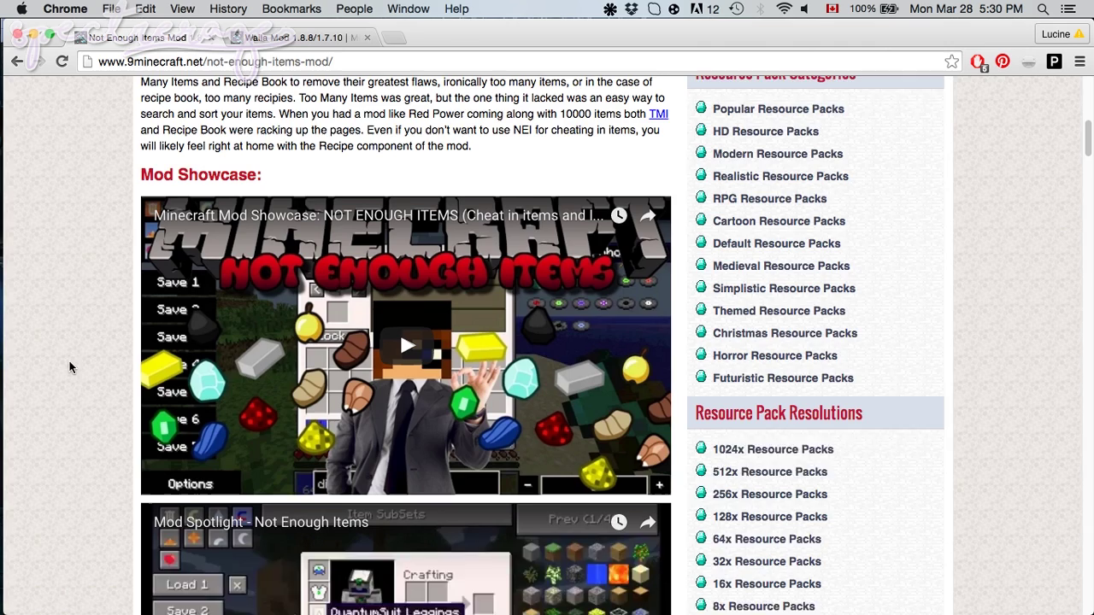
pyautogui.scroll(1, 70, 360)
pyautogui.scroll(-10, 69, 375)
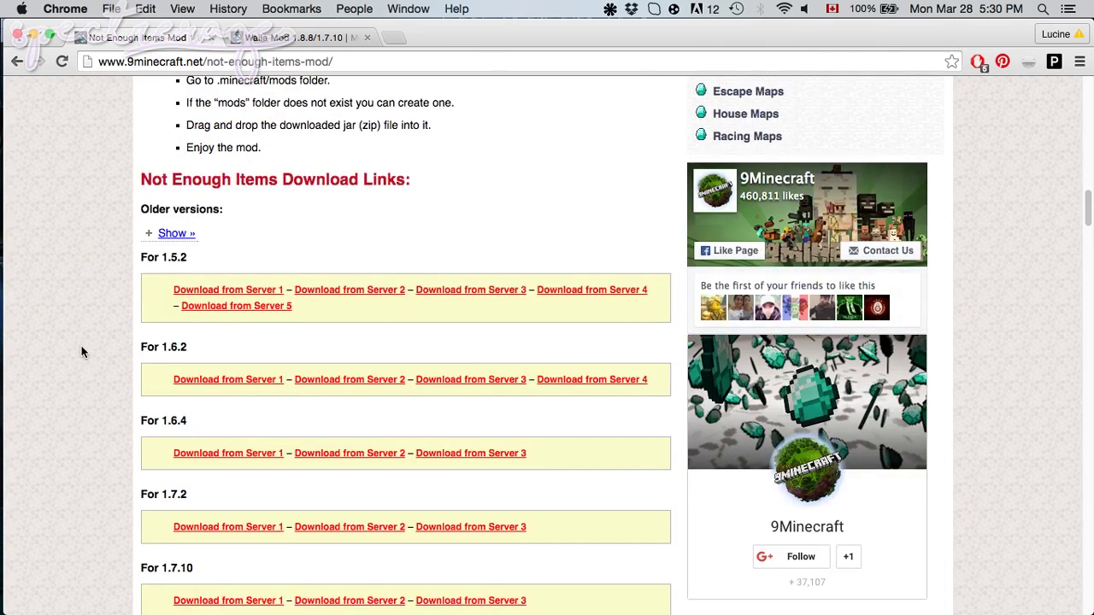
pyautogui.scroll(8, 82, 352)
pyautogui.scroll(-2, 82, 354)
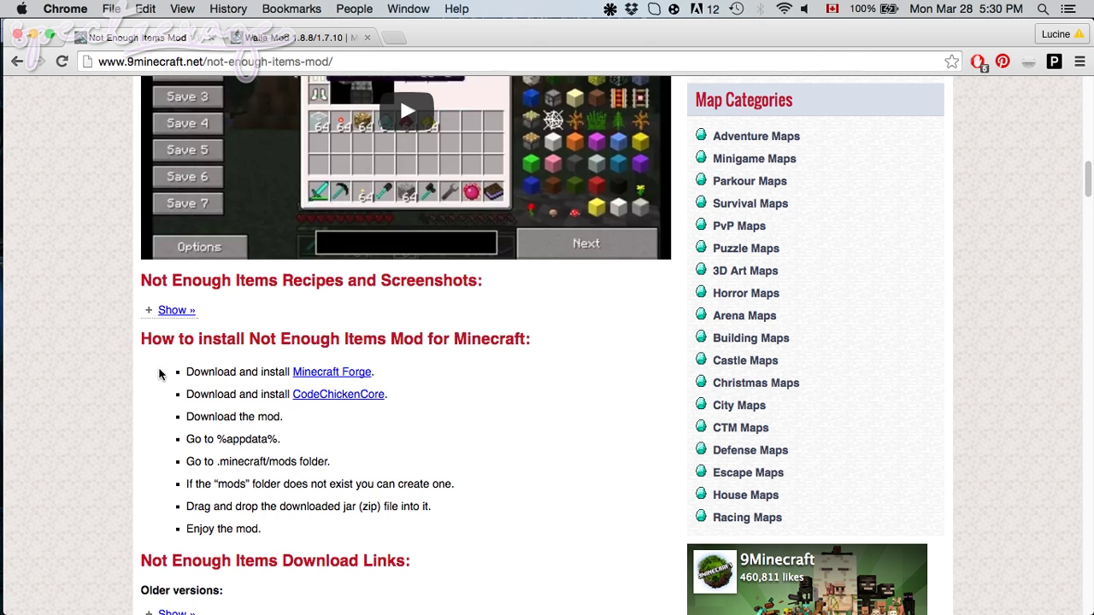
pyautogui.scroll(-1, 178, 377)
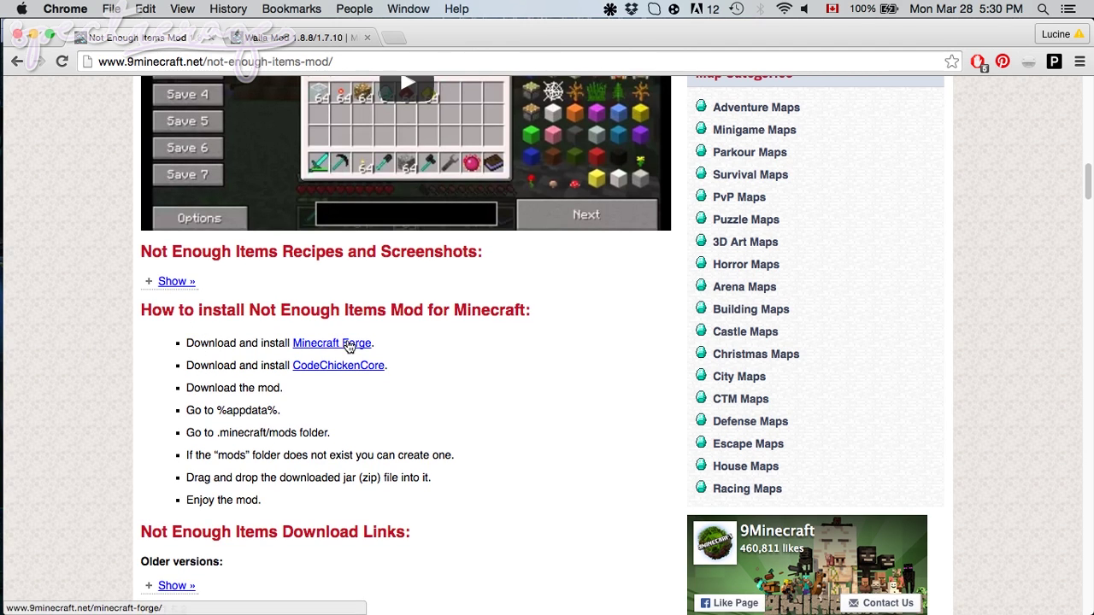
# Bring up the link options for CodeChickenCore in the install steps
pyautogui.moveTo(209, 365); pyautogui.dragTo(409, 364)
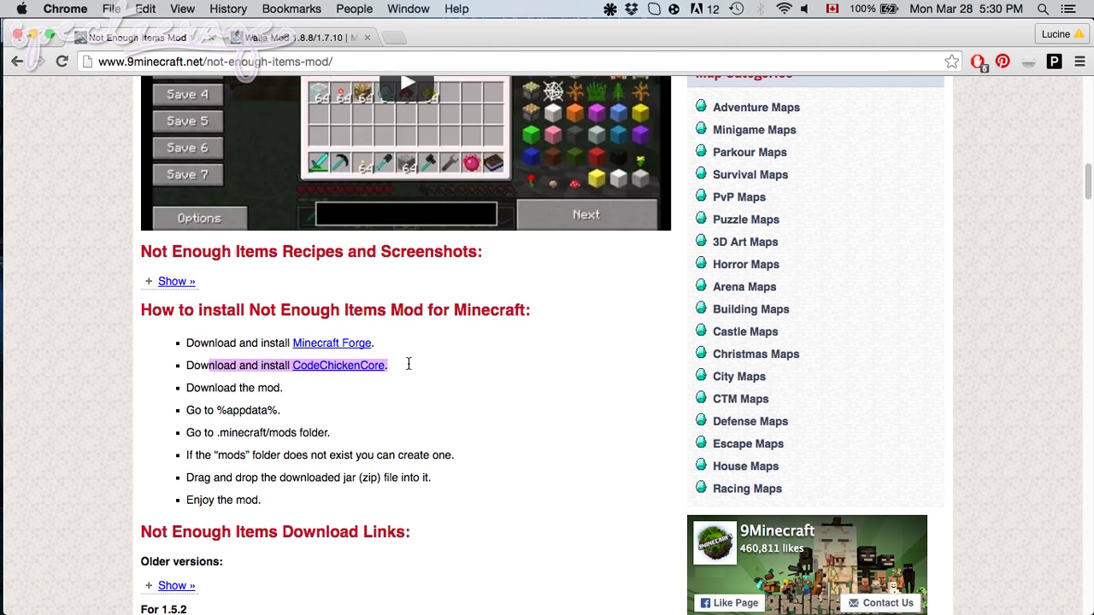
pyautogui.click(448, 368)
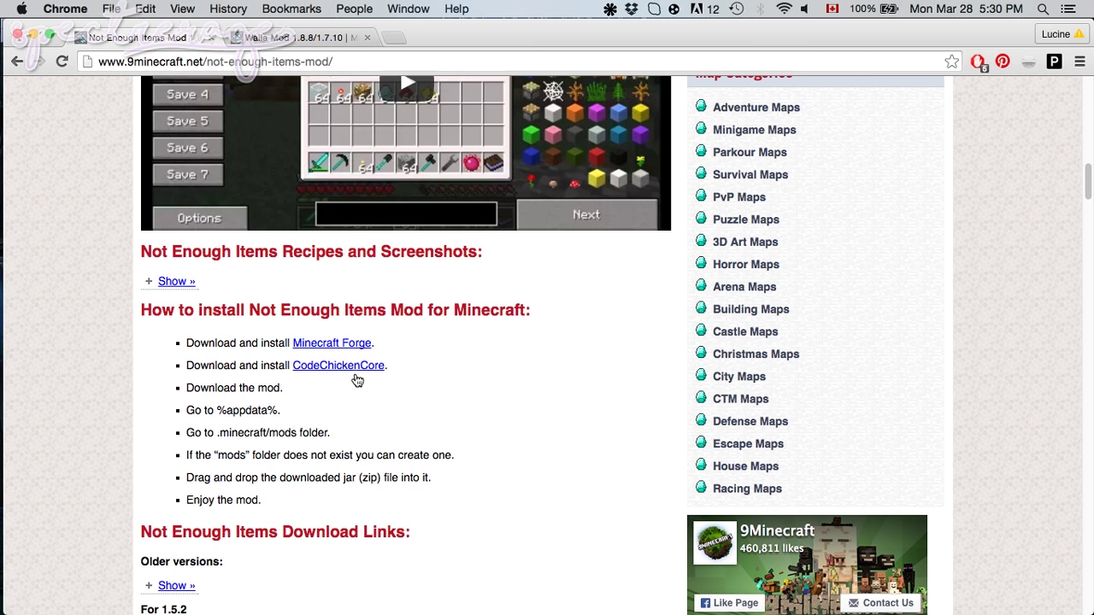
pyautogui.rightClick(347, 366)
# Save CodeChickenCore-1.7.10.jar from its 1.7.10 Server 1 link, then return to the NEI page
pyautogui.click(400, 358)
pyautogui.scroll(-4, 590, 392)
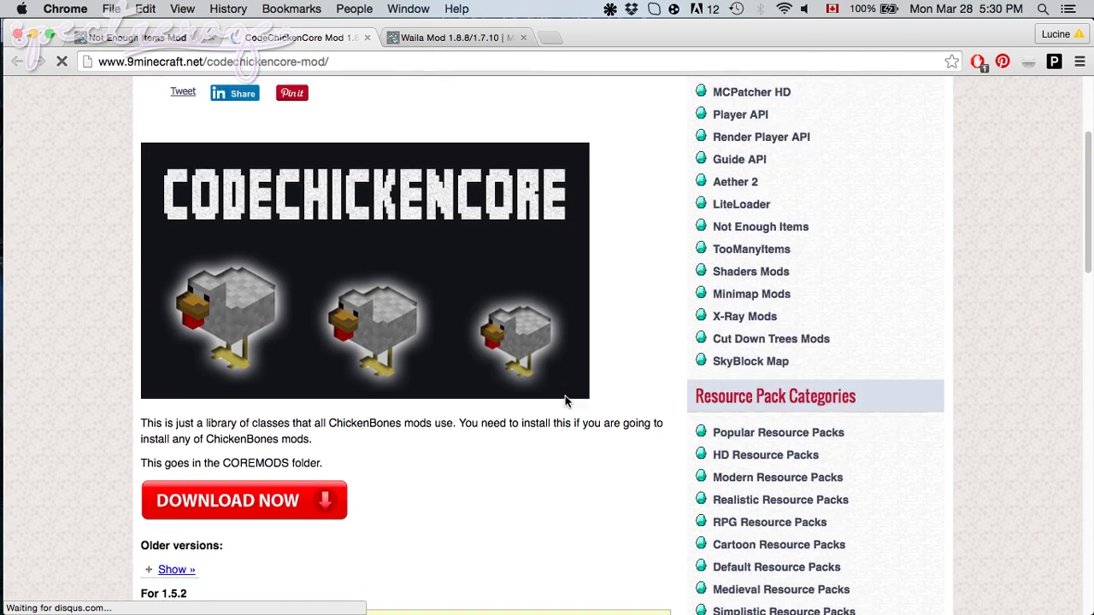
pyautogui.scroll(-5, 567, 404)
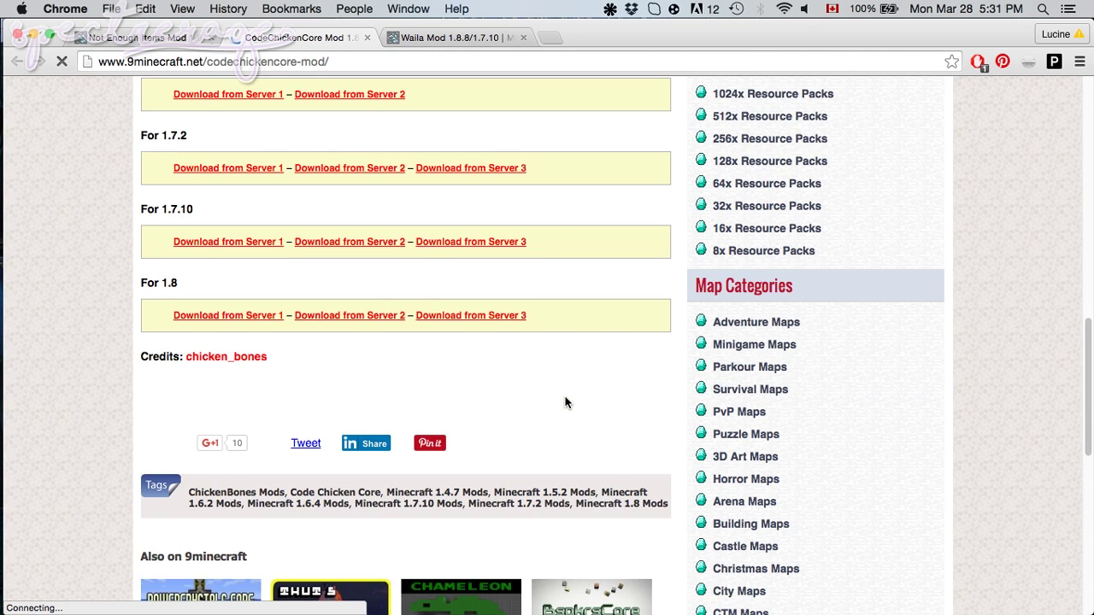
pyautogui.click(228, 243)
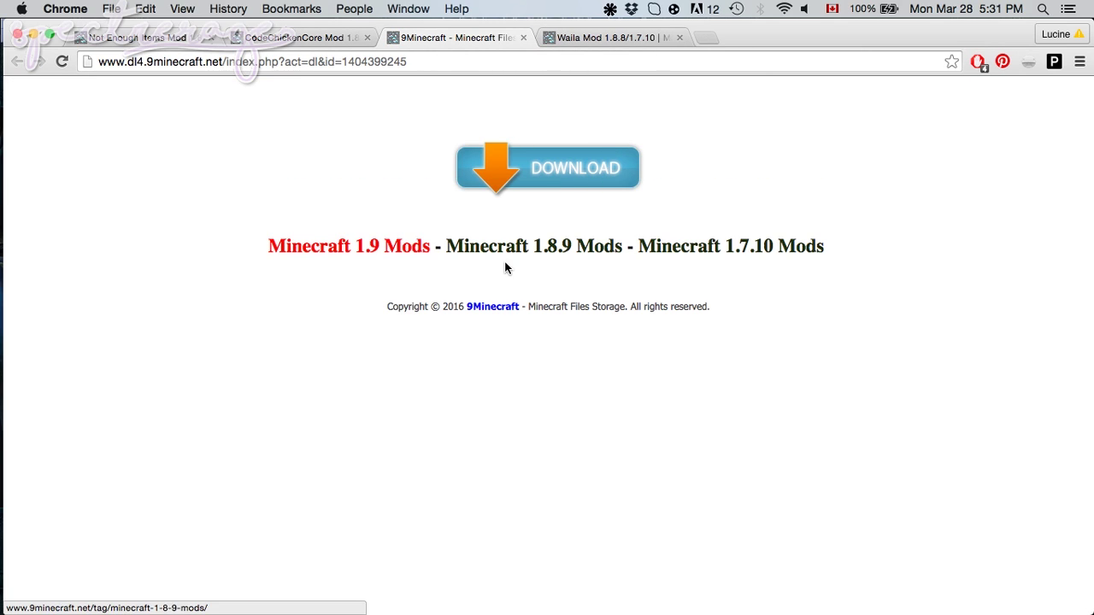
pyautogui.click(538, 173)
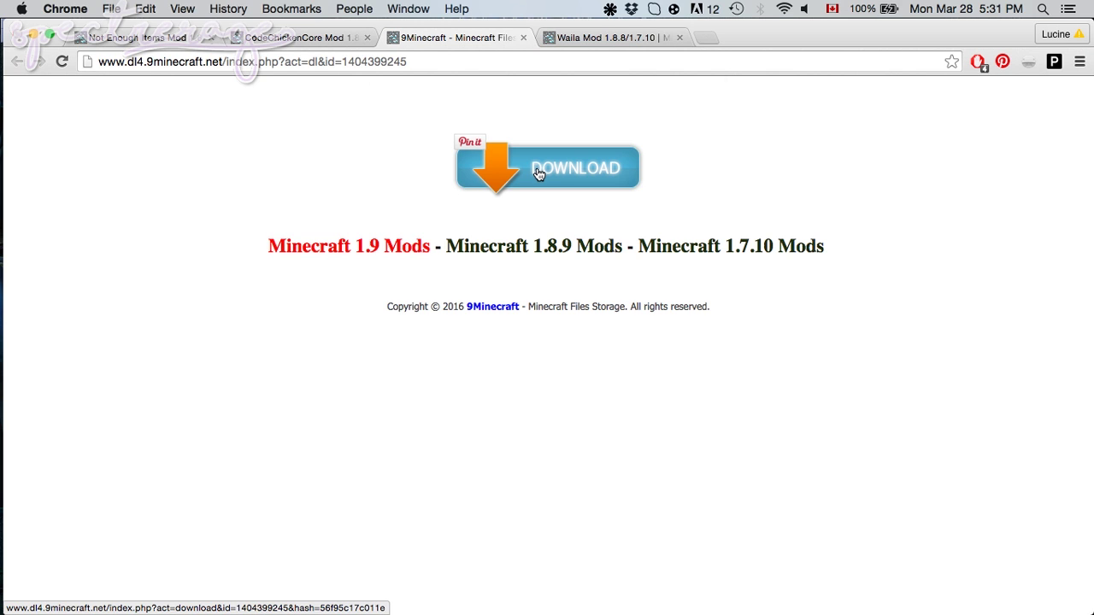
pyautogui.click(694, 237)
pyautogui.click(524, 38)
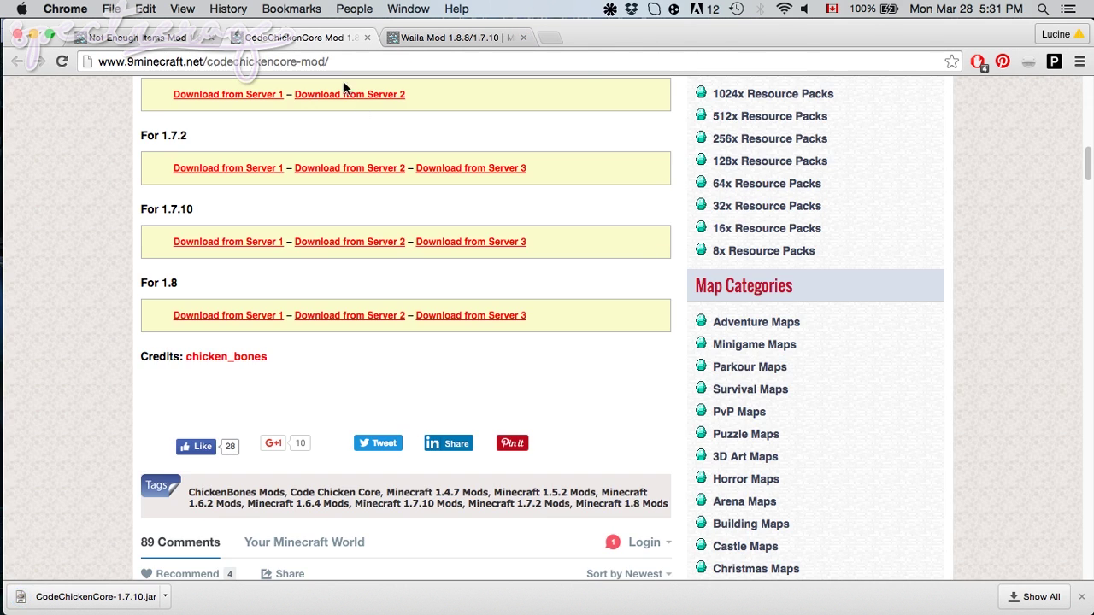
pyautogui.click(170, 39)
# Save Not-Enough-Items-1.7.10.jar from the 1.7.10 download link, then return to the NEI page
pyautogui.scroll(-5, 124, 368)
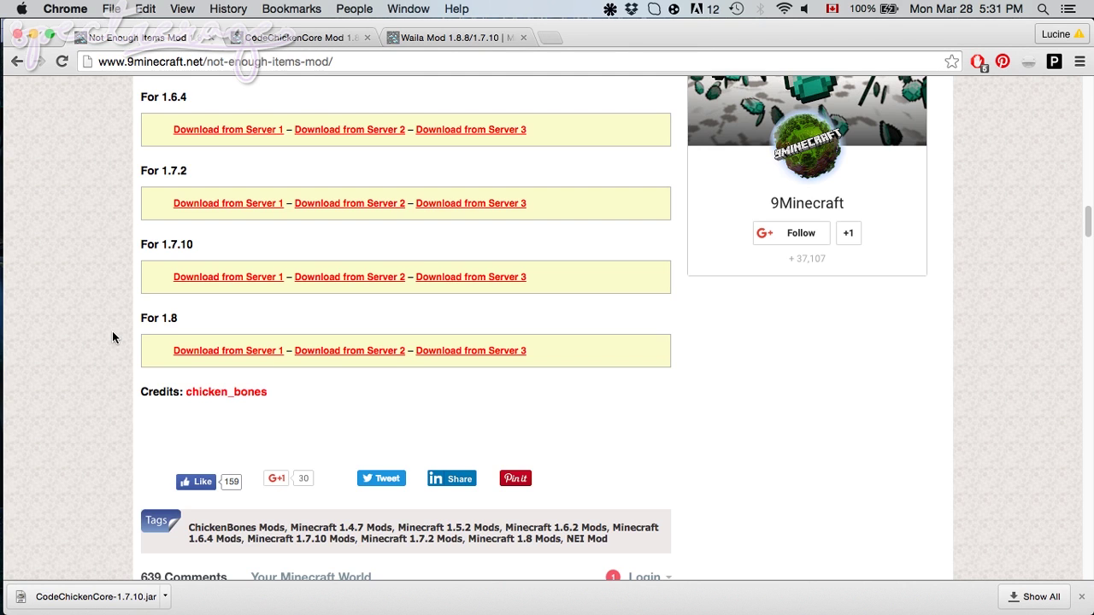
pyautogui.click(245, 276)
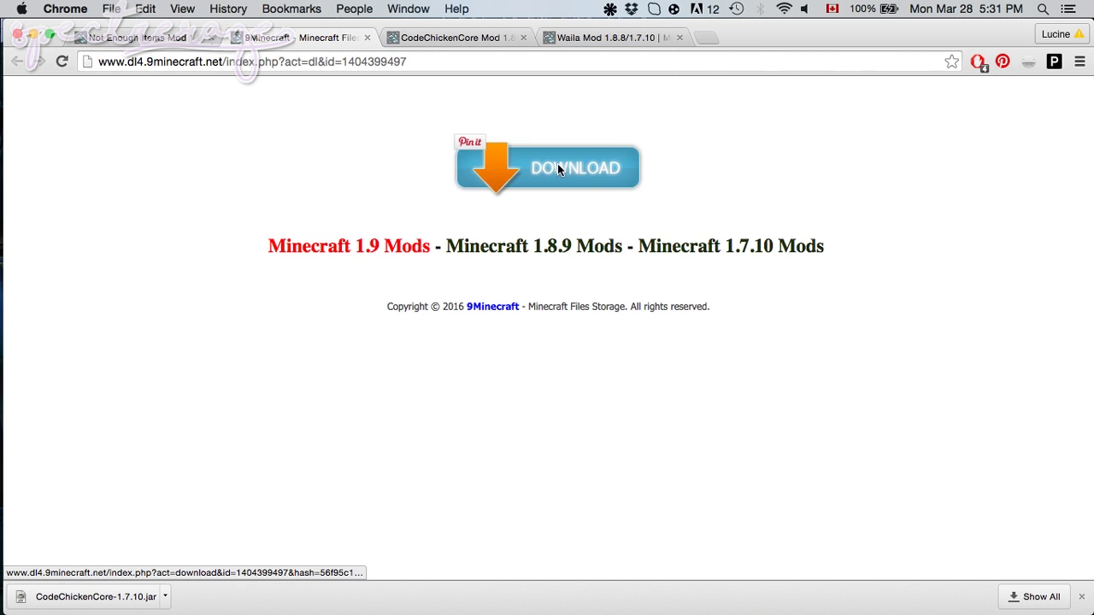
pyautogui.click(153, 37)
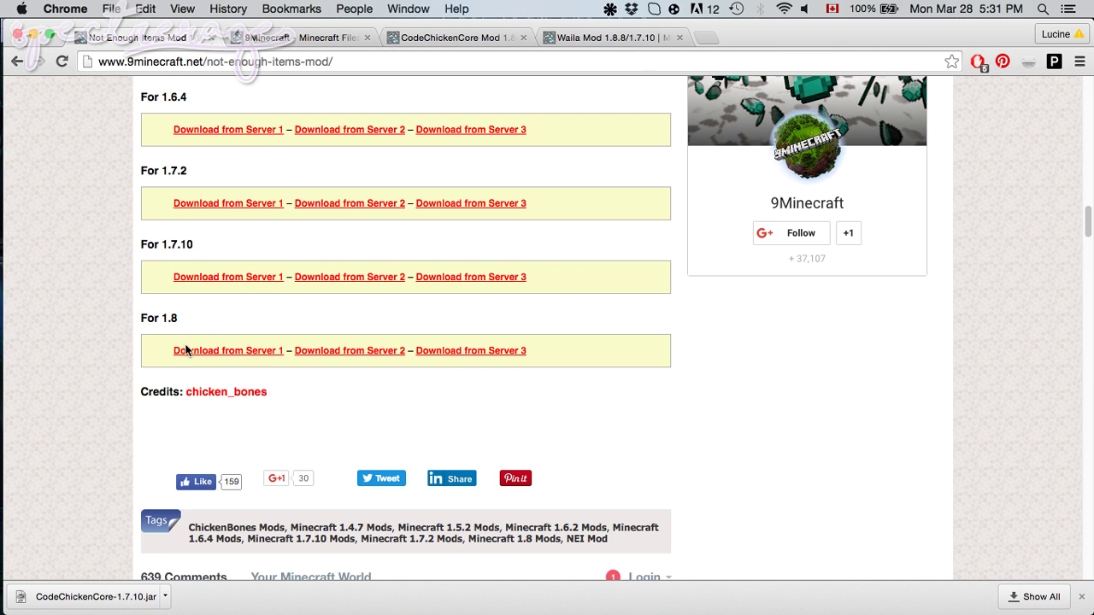
pyautogui.click(312, 36)
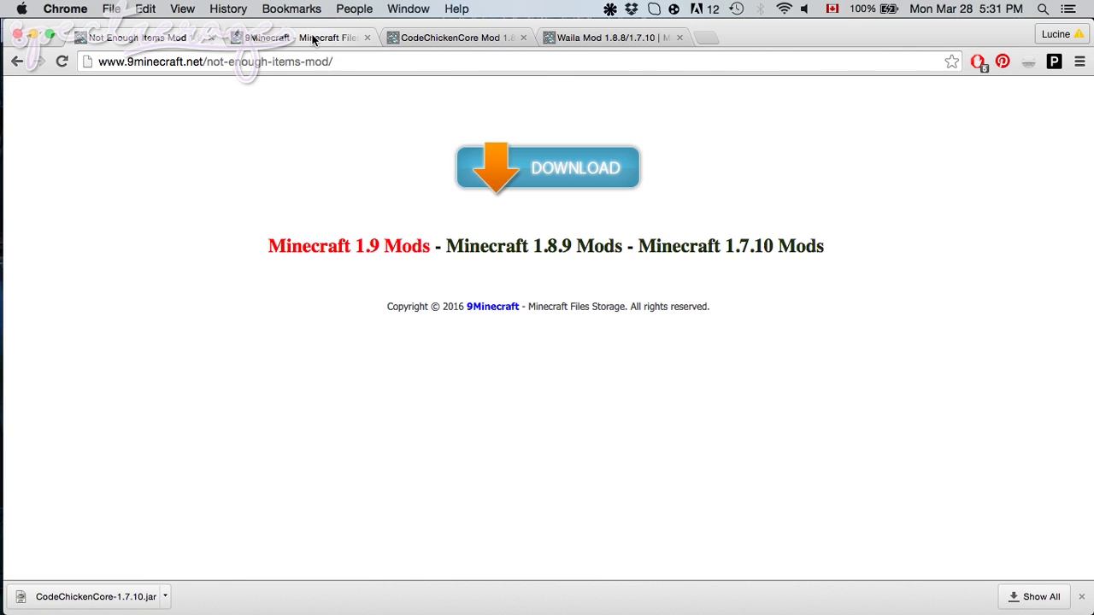
pyautogui.click(551, 171)
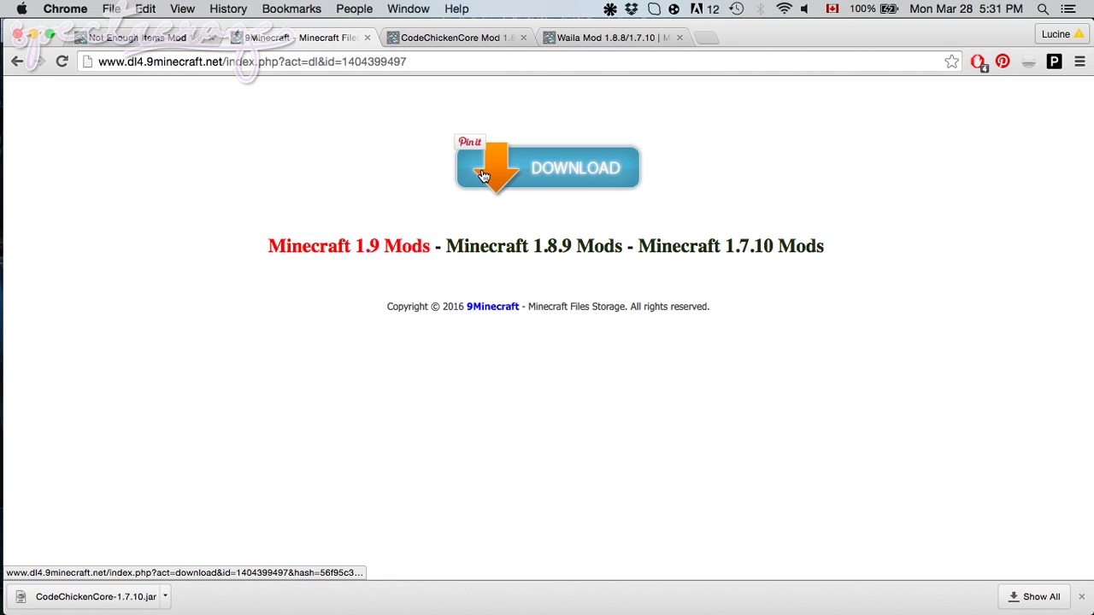
pyautogui.click(579, 176)
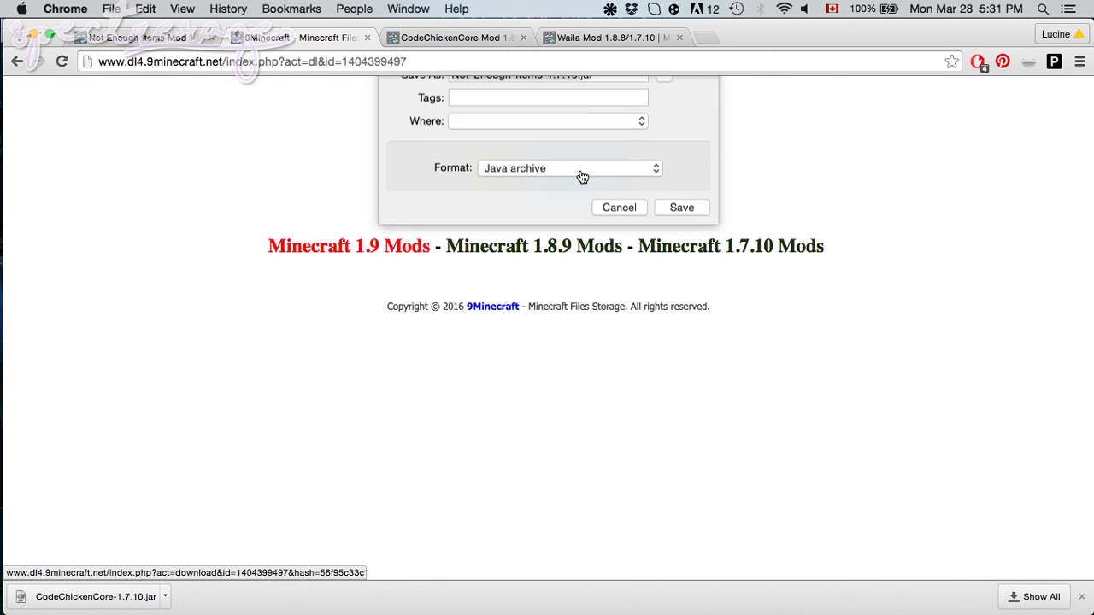
pyautogui.click(680, 235)
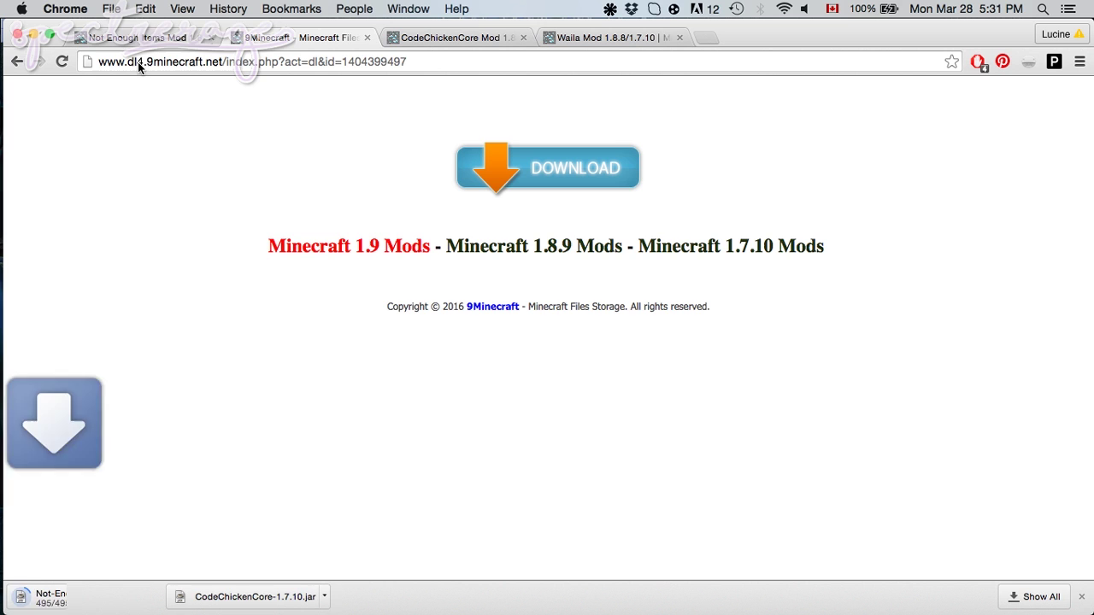
pyautogui.click(137, 37)
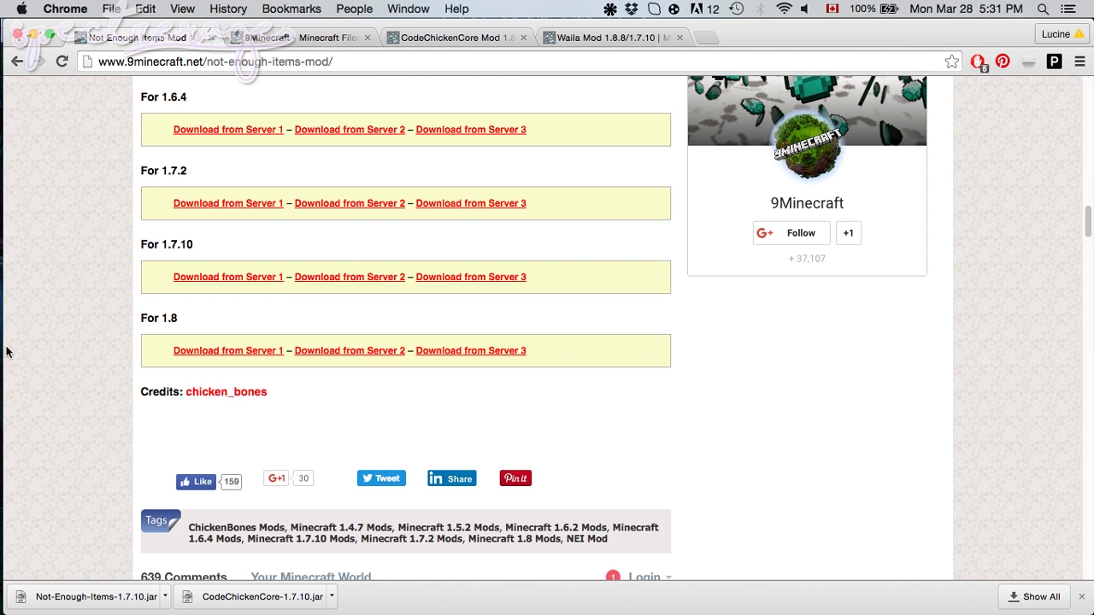
# Save Waila-Mod-1.7.10.jar from the first For 1.7.10 link on the Waila page
pyautogui.moveTo(2, 370)
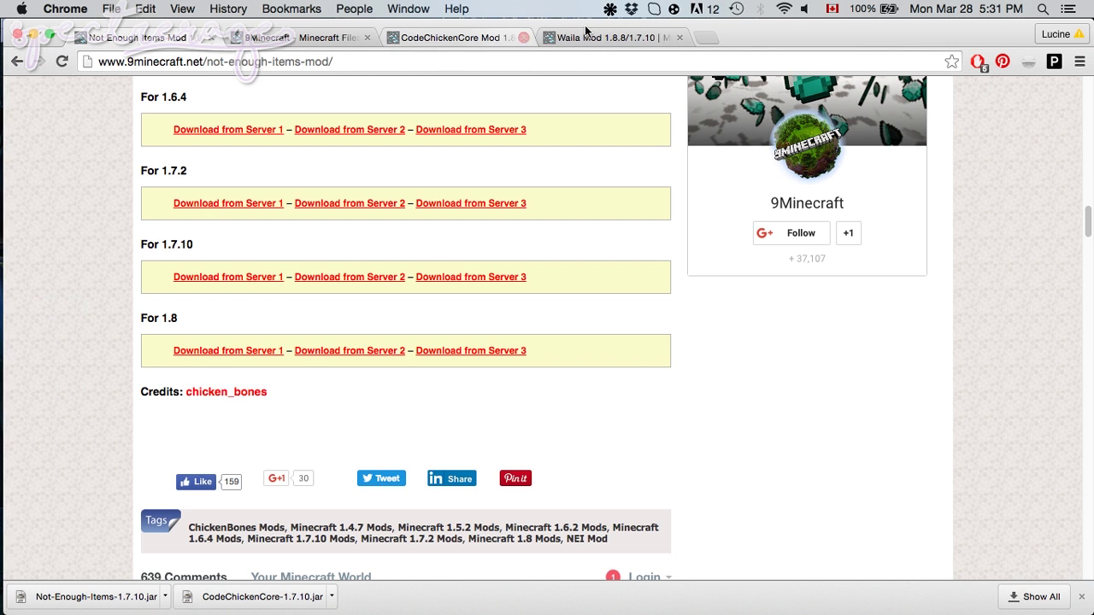
pyautogui.click(586, 33)
pyautogui.scroll(-10, 127, 370)
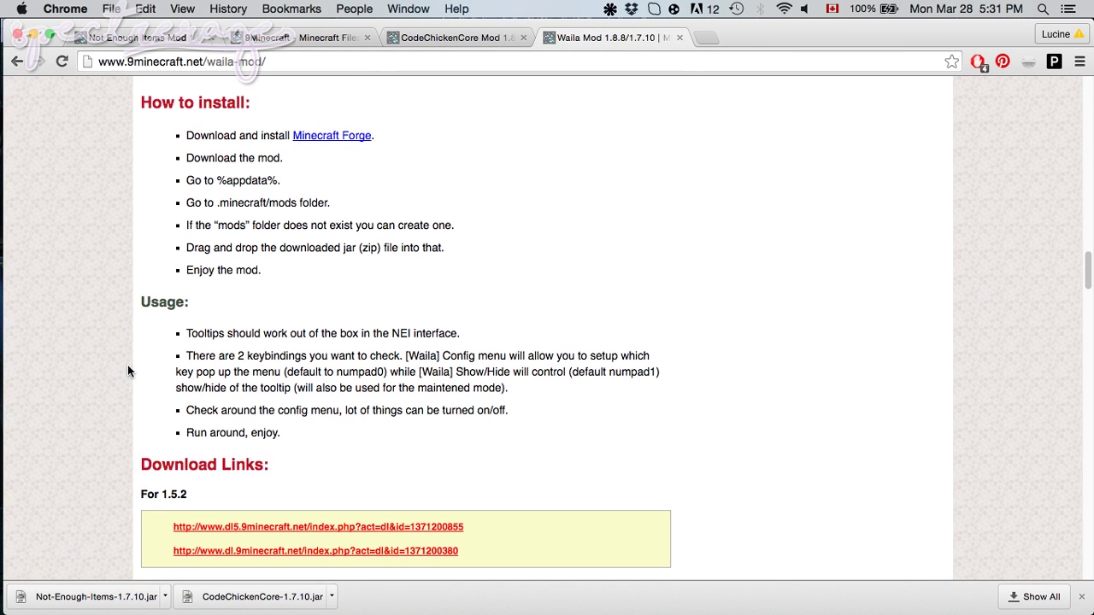
pyautogui.scroll(-10, 343, 366)
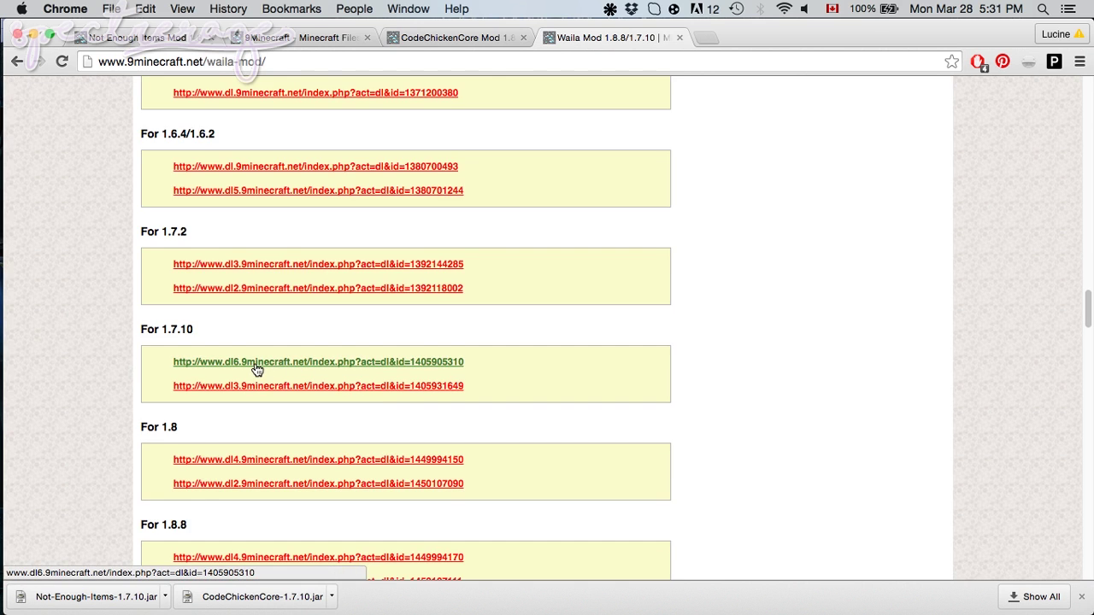
pyautogui.click(256, 364)
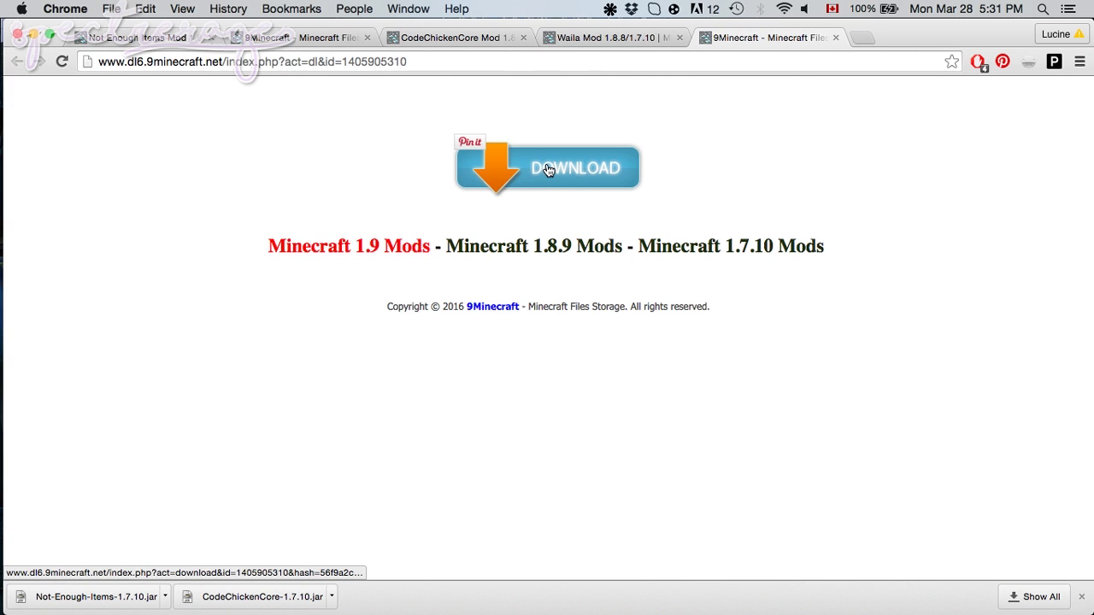
pyautogui.click(548, 169)
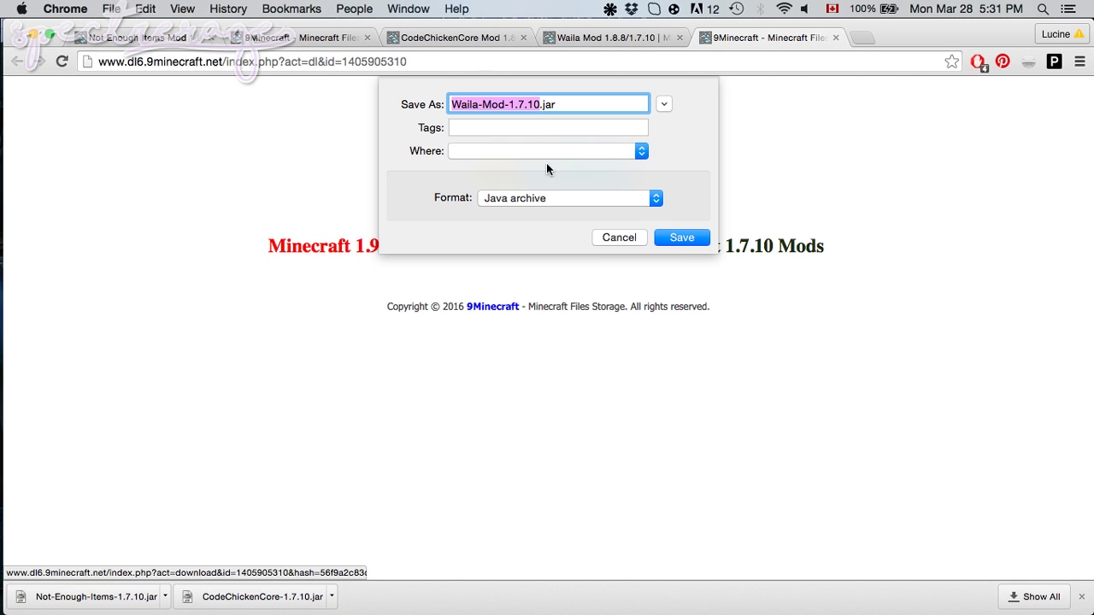
pyautogui.click(670, 238)
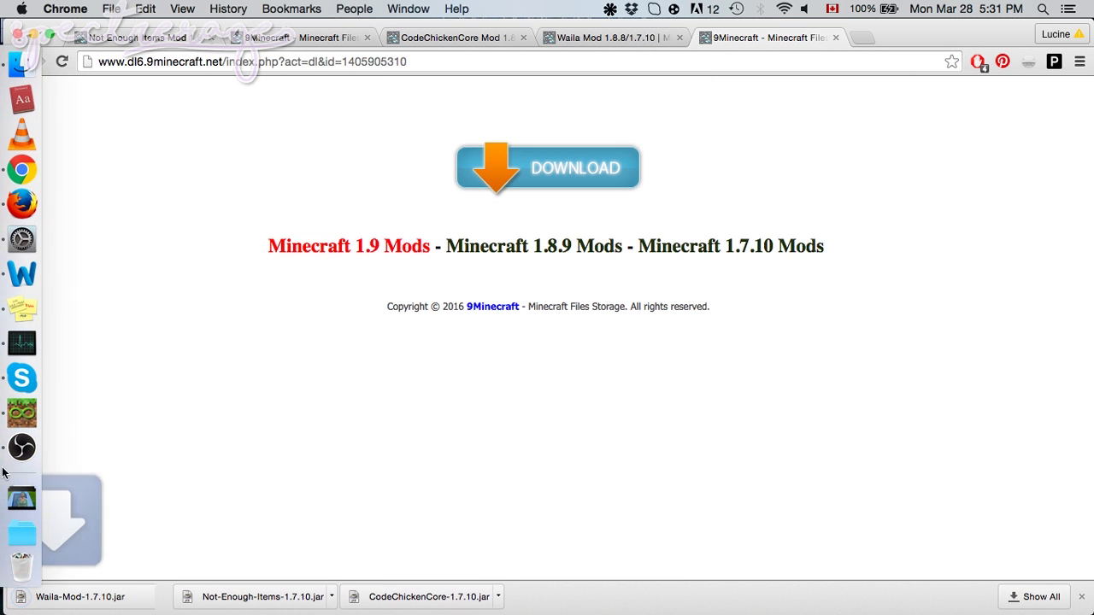
pyautogui.click(21, 416)
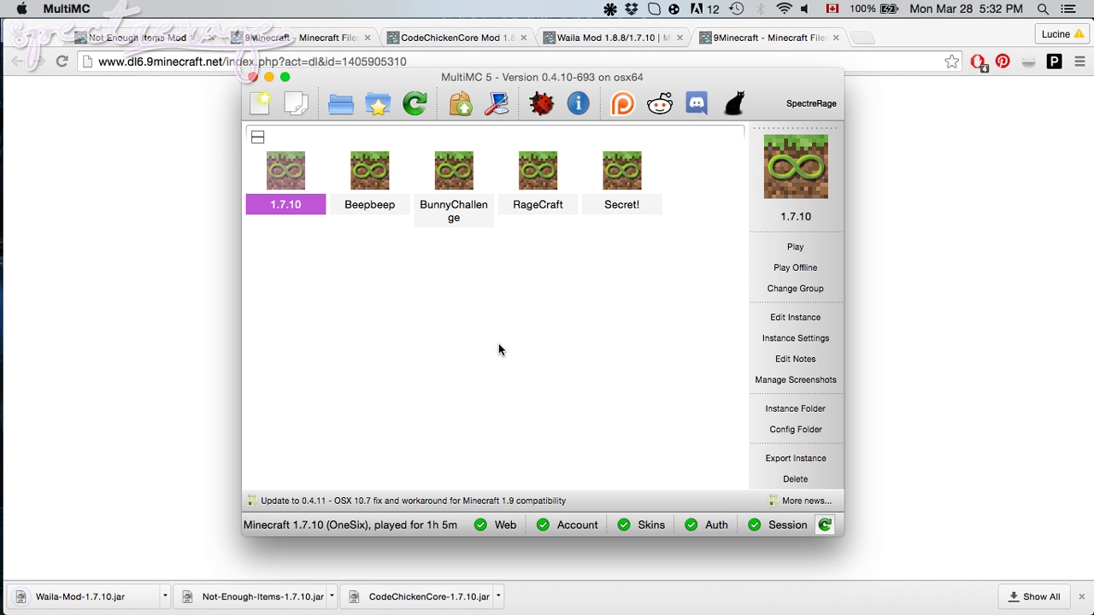
# Show the 1.7.10 instance's Loader mods list and open a Finder window on the Desktop
pyautogui.click(813, 318)
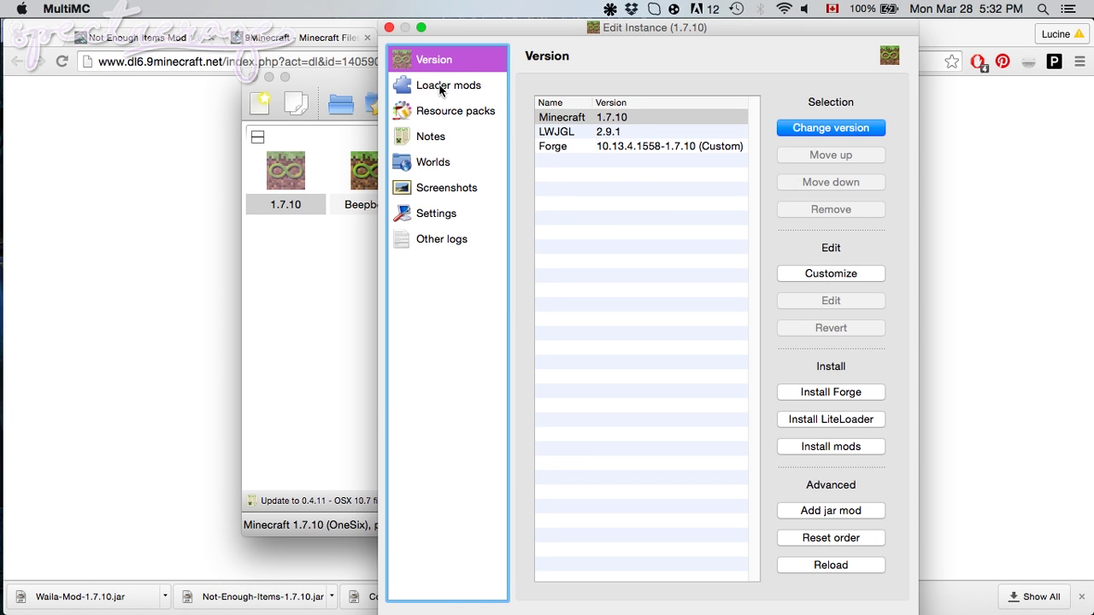
pyautogui.click(440, 89)
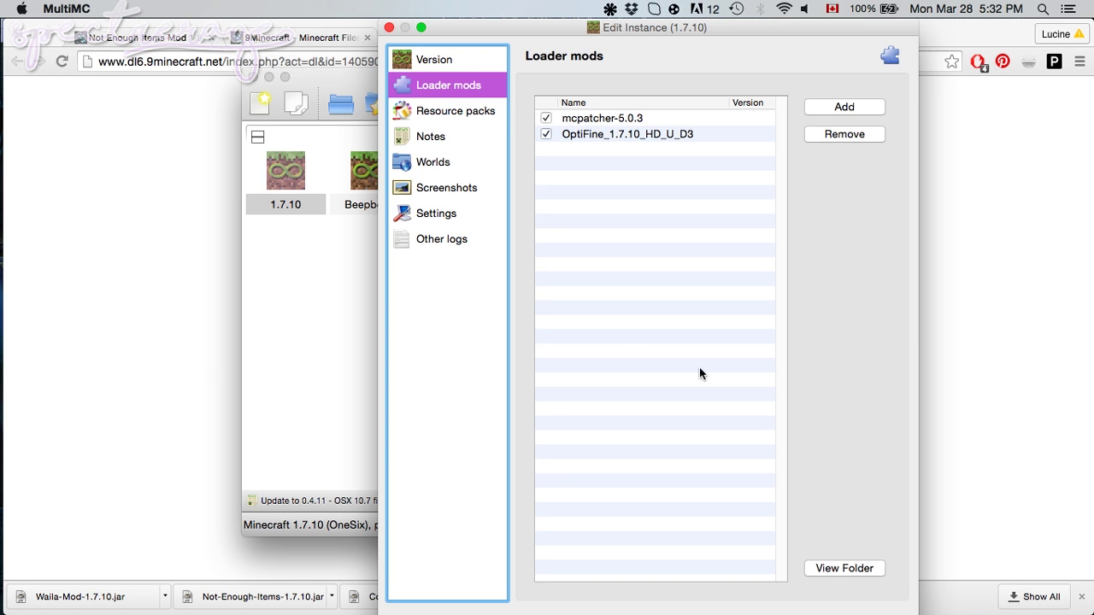
pyautogui.moveTo(2, 42)
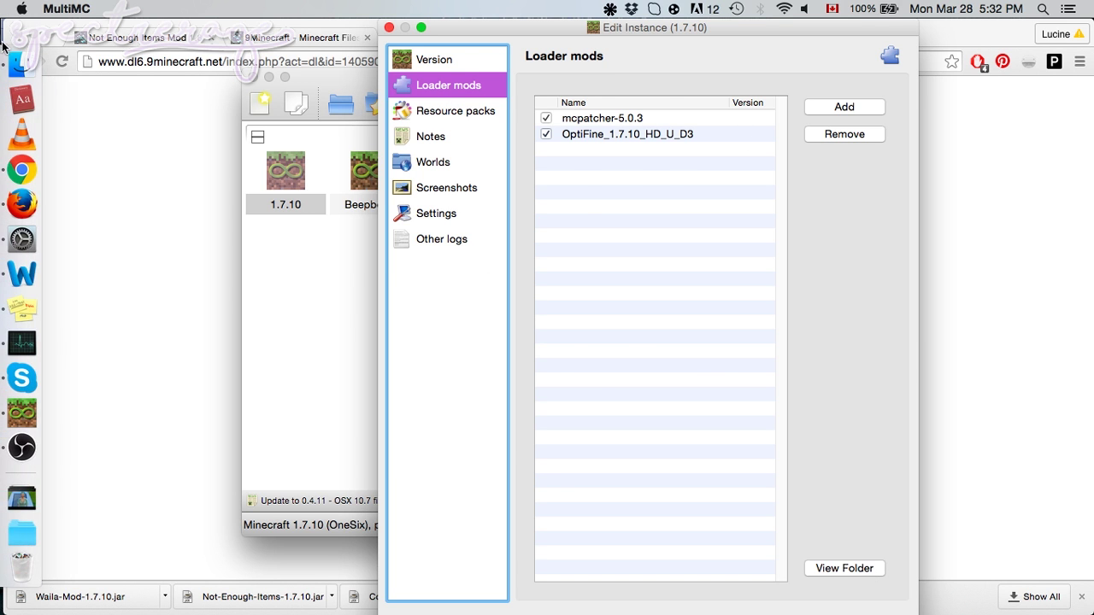
pyautogui.click(21, 64)
pyautogui.moveTo(815, 109); pyautogui.dragTo(1080, 59)
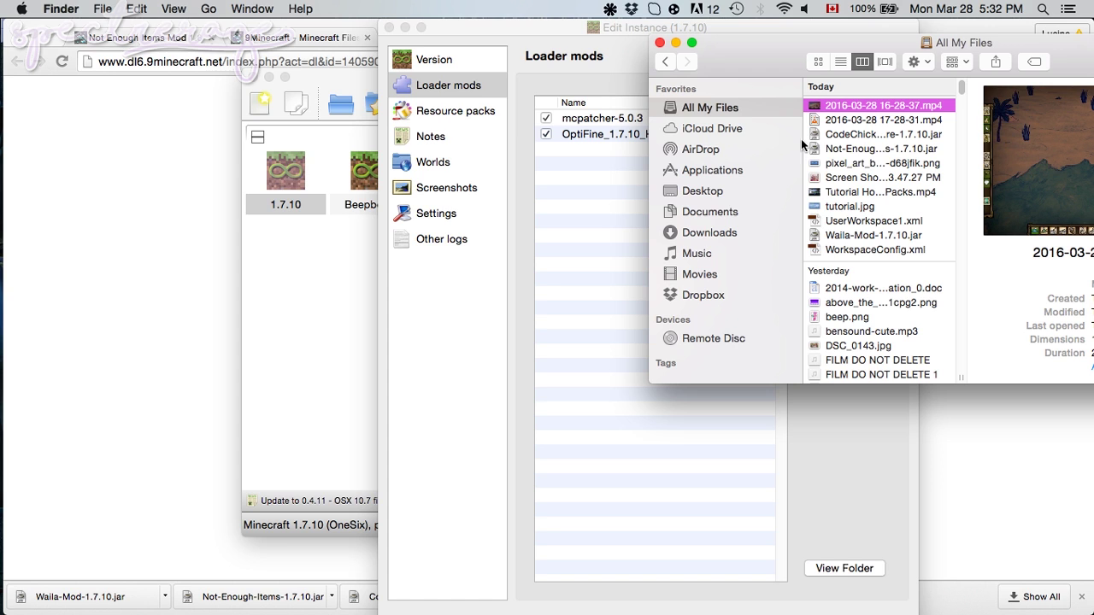
pyautogui.click(707, 195)
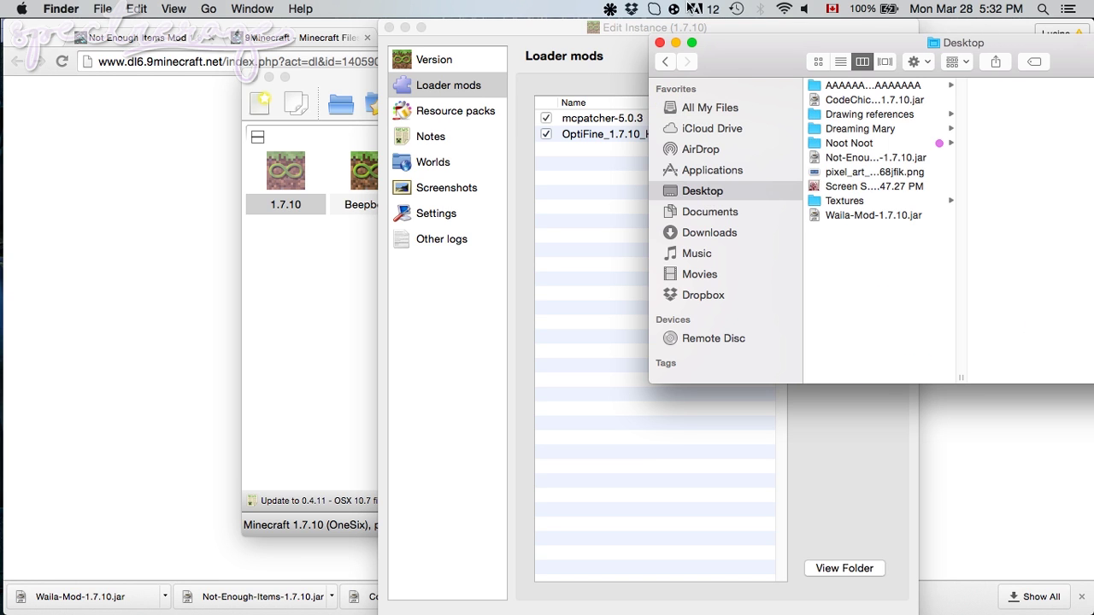
# Drag CodeChickenCore-1.7.10.jar from the Desktop into the Loader mods list
pyautogui.click(610, 51)
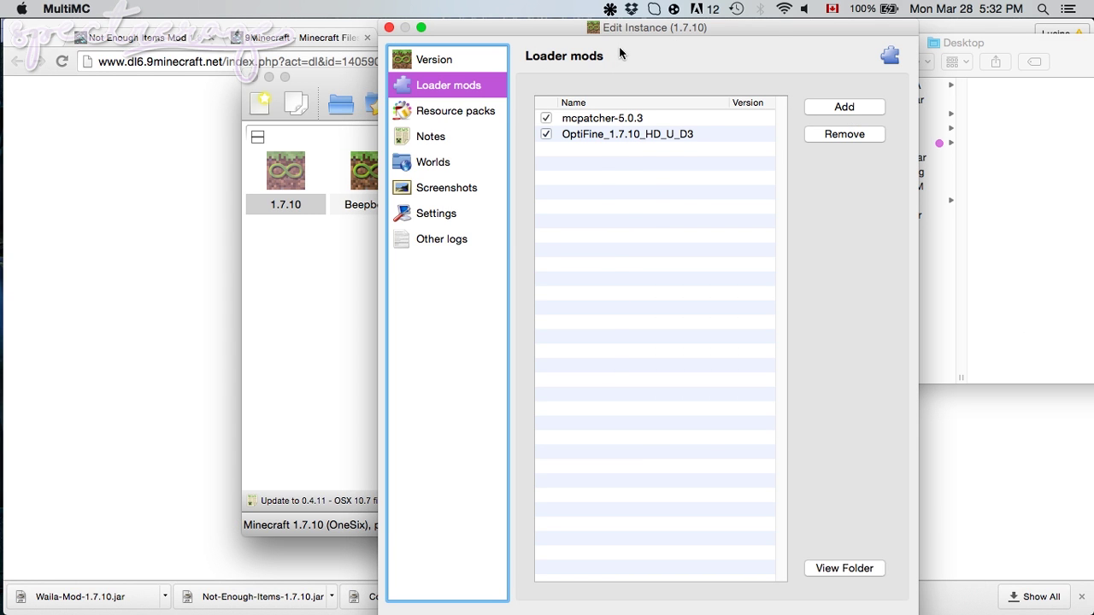
pyautogui.moveTo(771, 36)
pyautogui.mouseDown()
pyautogui.moveTo(447, 36)
pyautogui.moveTo(520, 35)
pyautogui.mouseUp()
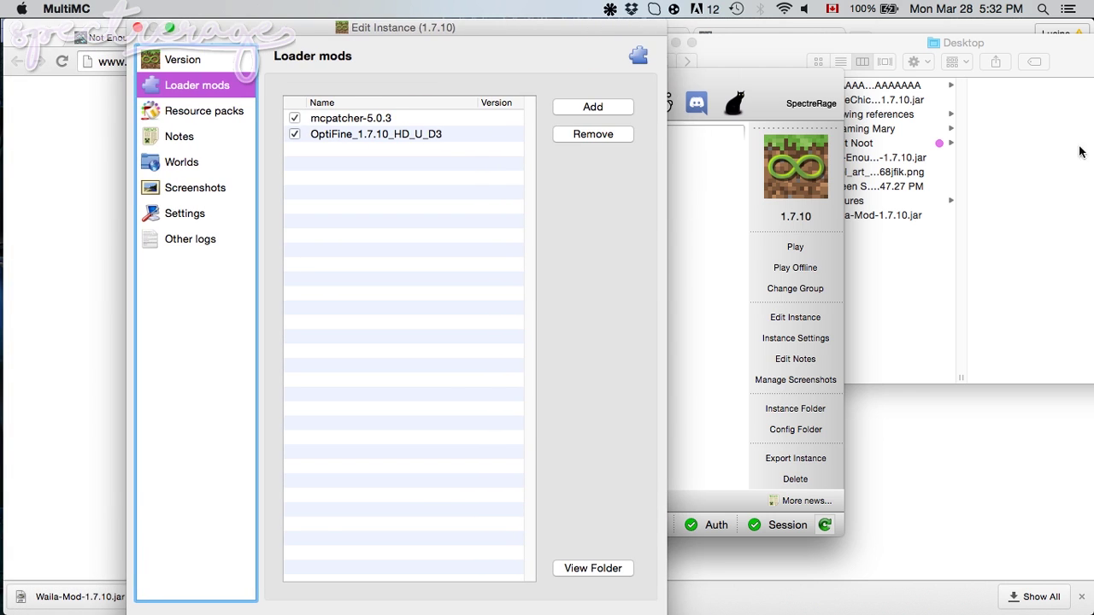
pyautogui.click(998, 105)
pyautogui.moveTo(999, 35); pyautogui.dragTo(942, 26)
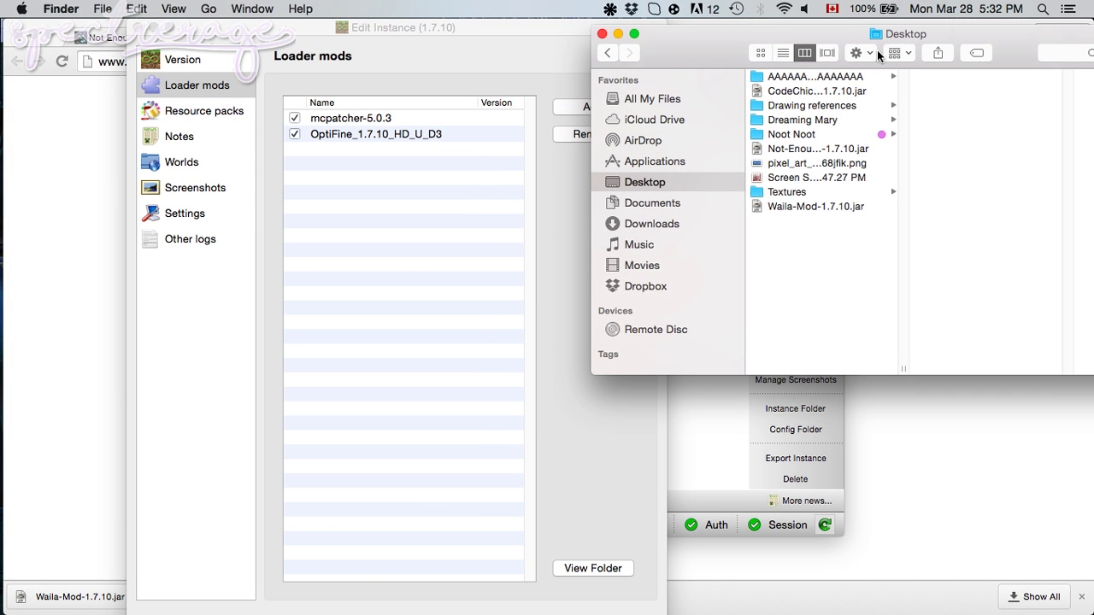
pyautogui.moveTo(829, 91)
pyautogui.mouseDown()
pyautogui.moveTo(578, 164)
pyautogui.moveTo(393, 246)
pyautogui.mouseUp()
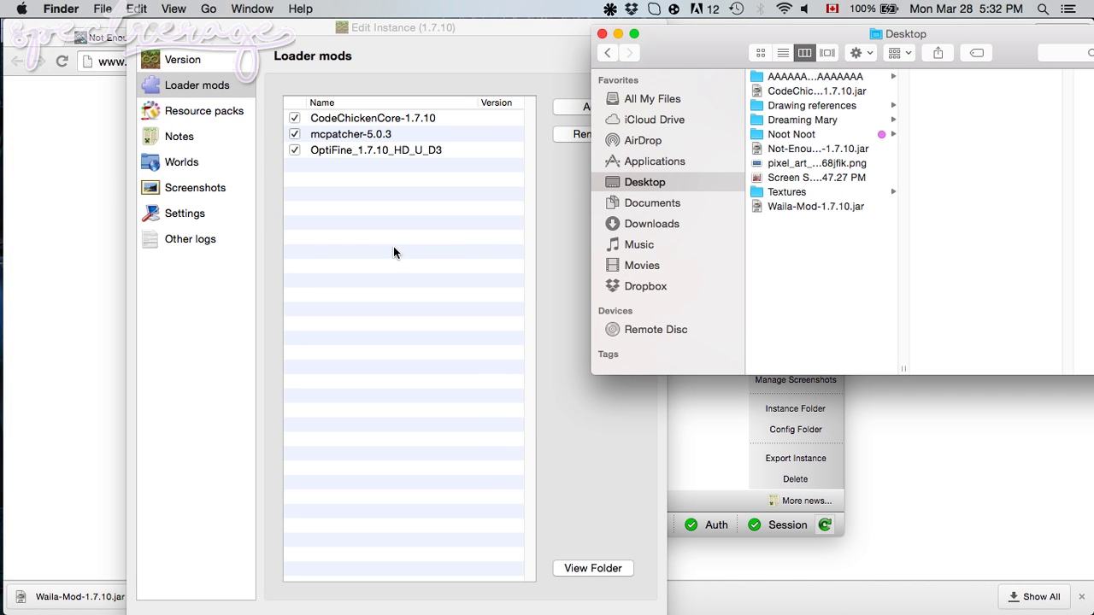
pyautogui.click(393, 246)
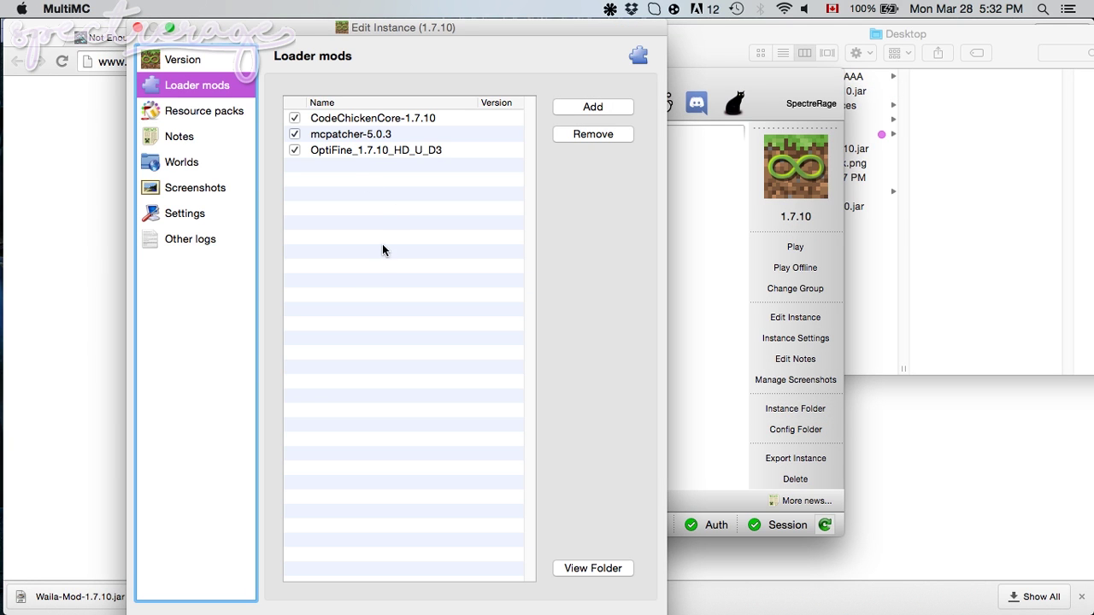
# Open the 1.7.10 instance's mods folder alongside the Desktop window
pyautogui.click(592, 573)
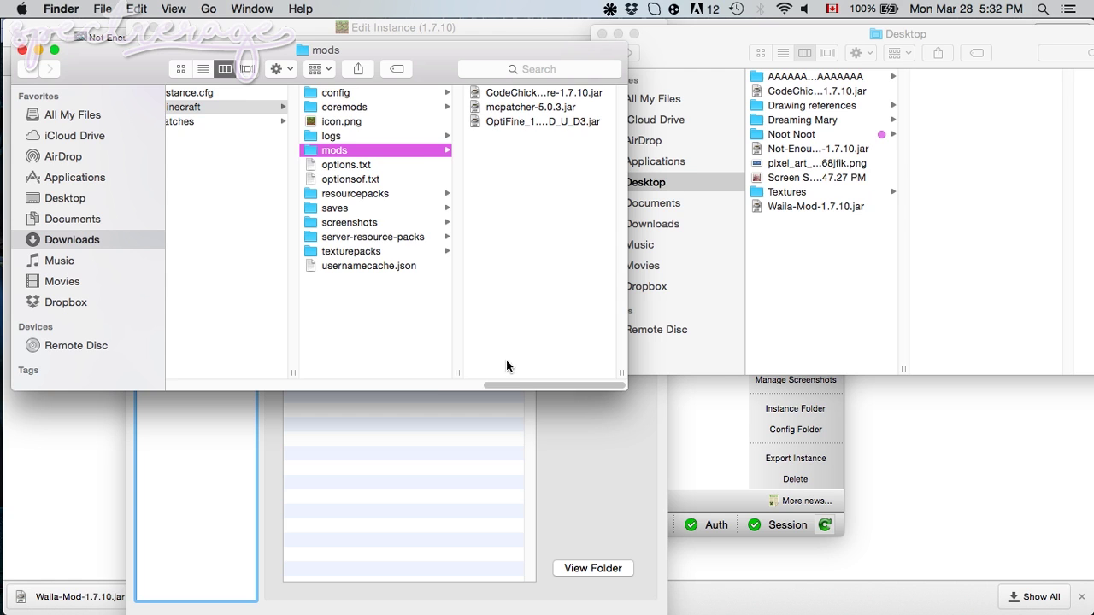
pyautogui.moveTo(506, 386)
pyautogui.mouseDown()
pyautogui.moveTo(416, 385)
pyautogui.moveTo(518, 381)
pyautogui.mouseUp()
pyautogui.click(373, 197)
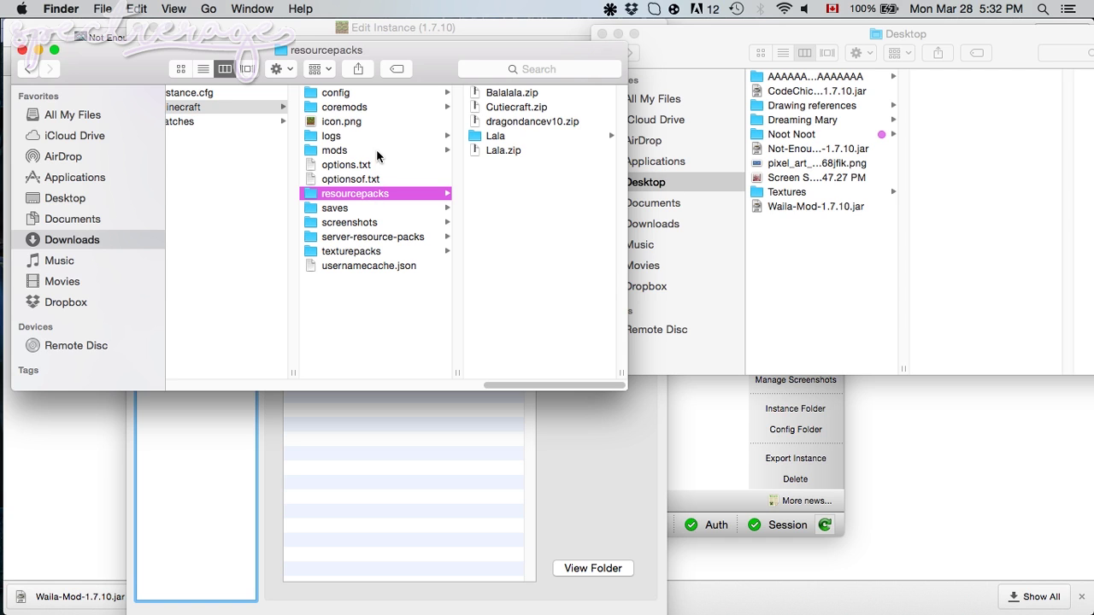
pyautogui.click(381, 149)
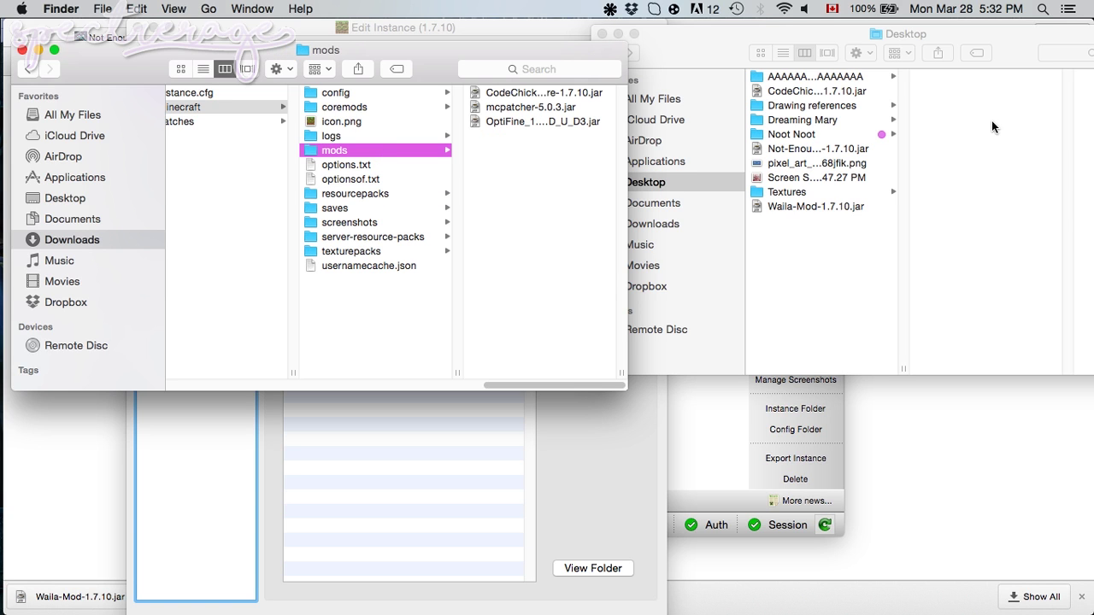
pyautogui.click(804, 94)
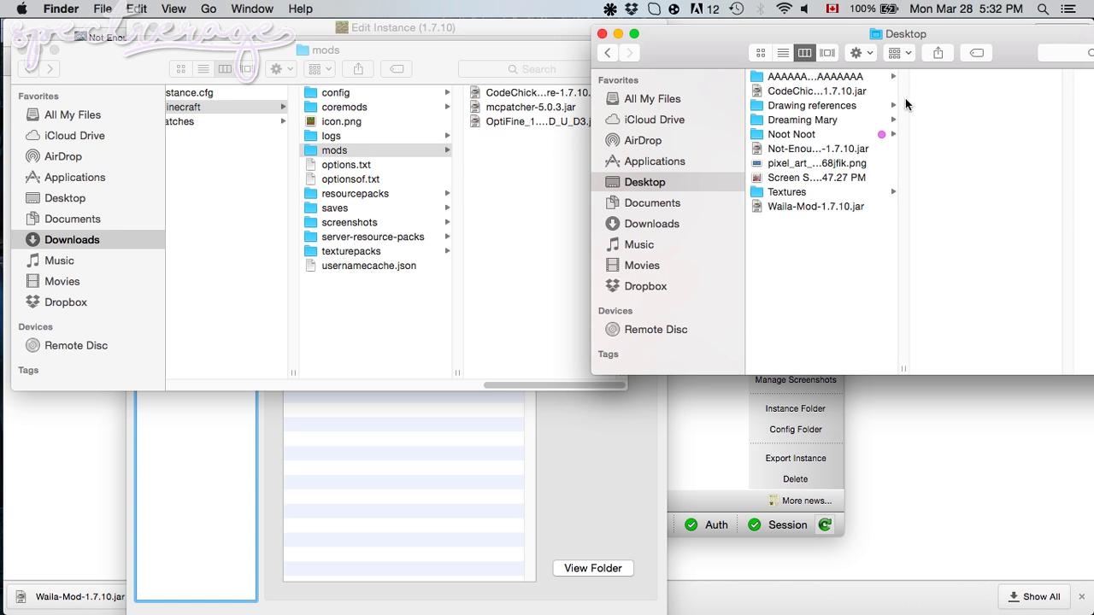
# Move the Not-Enough-Items and Waila-Mod jars into the mods folder and close both windows
pyautogui.moveTo(810, 151); pyautogui.dragTo(501, 190)
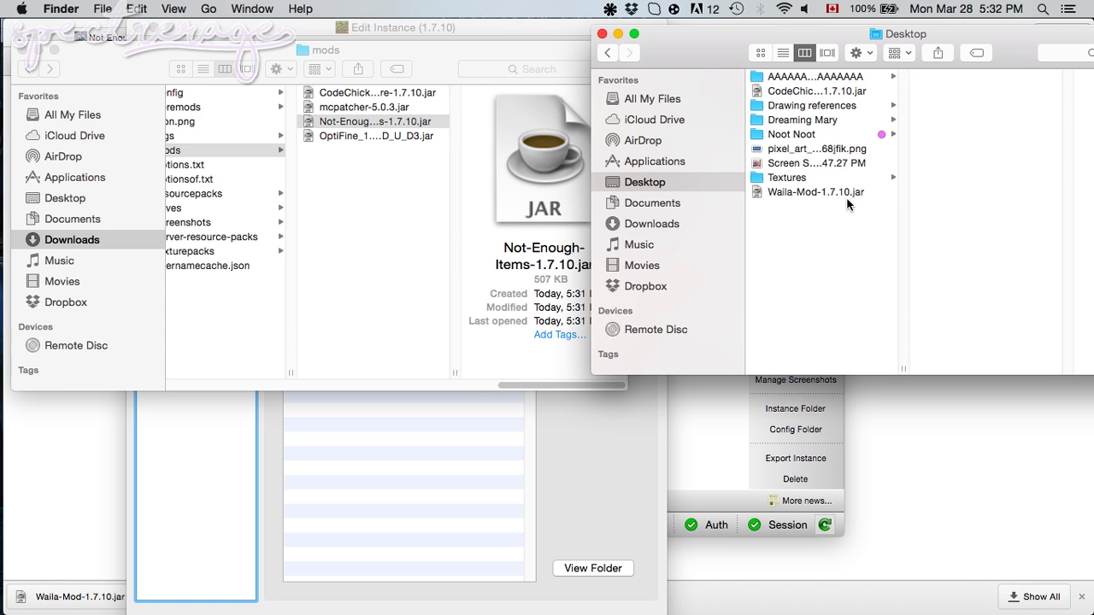
pyautogui.moveTo(808, 197); pyautogui.dragTo(501, 222)
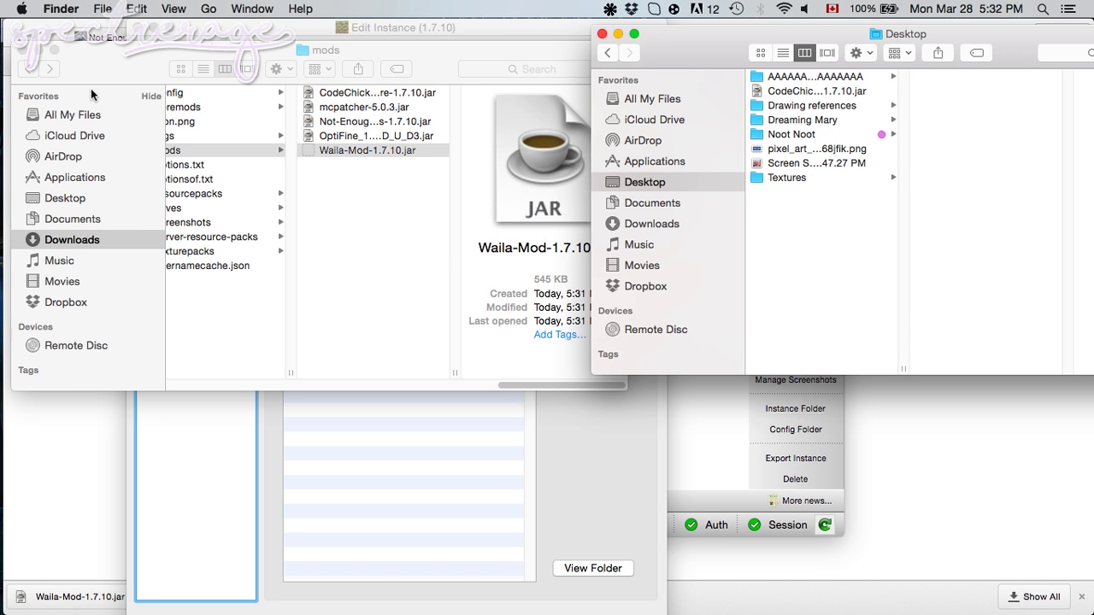
pyautogui.click(22, 50)
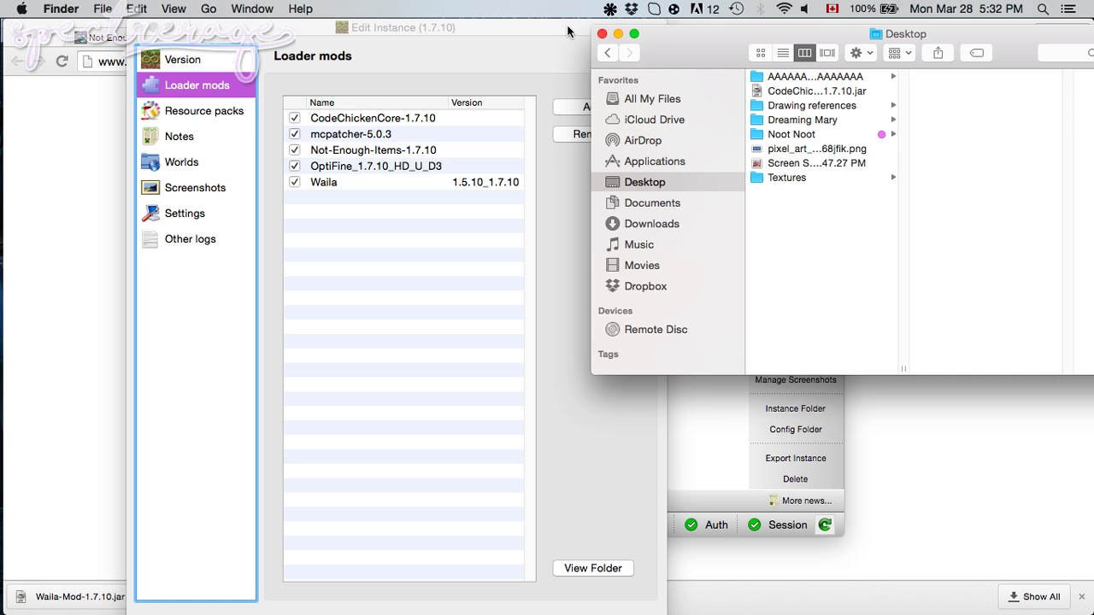
pyautogui.click(602, 34)
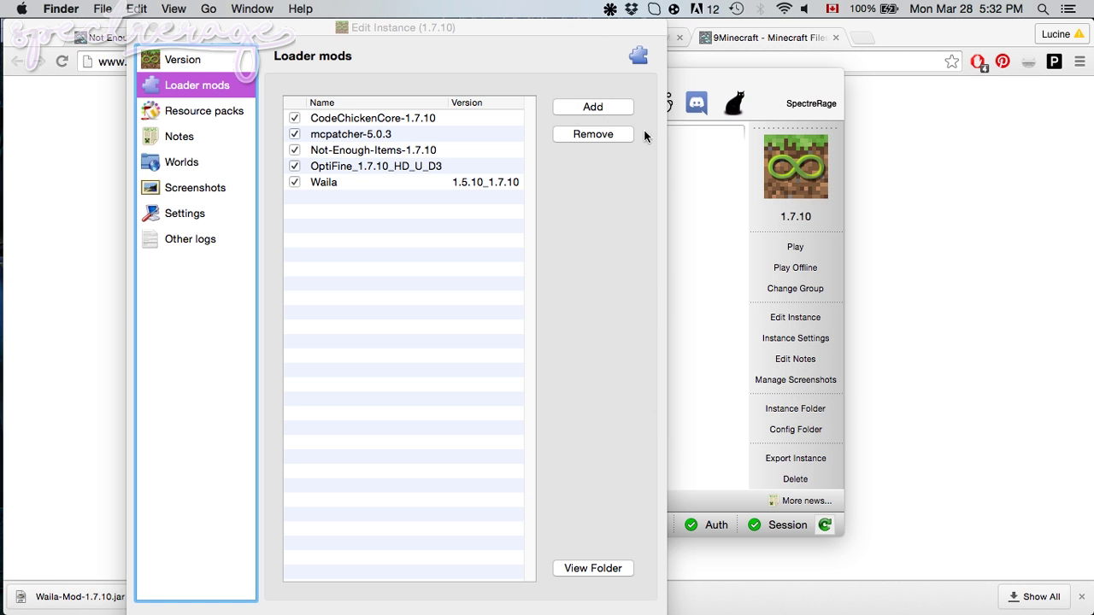
# Close the instance editor and launch the 1.7.10 instance with Play
pyautogui.click(136, 28)
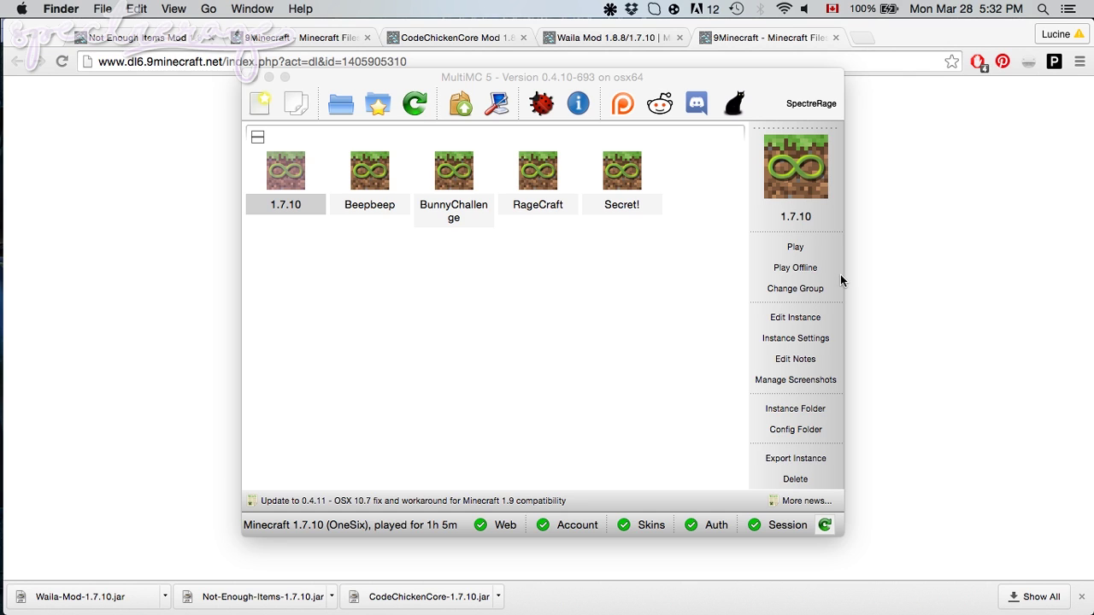
pyautogui.click(793, 250)
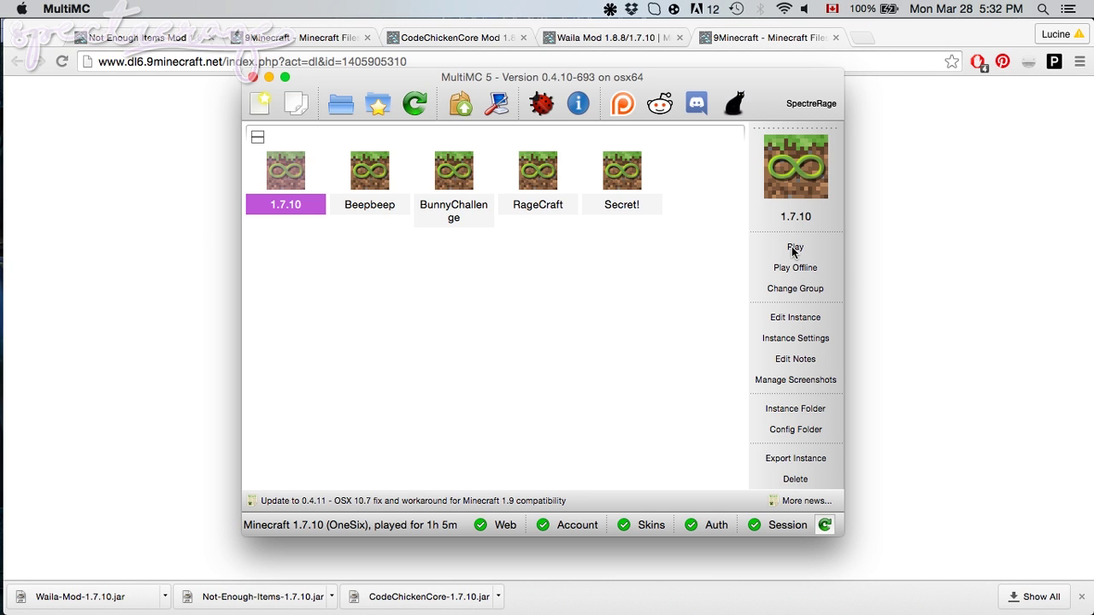
pyautogui.click(794, 249)
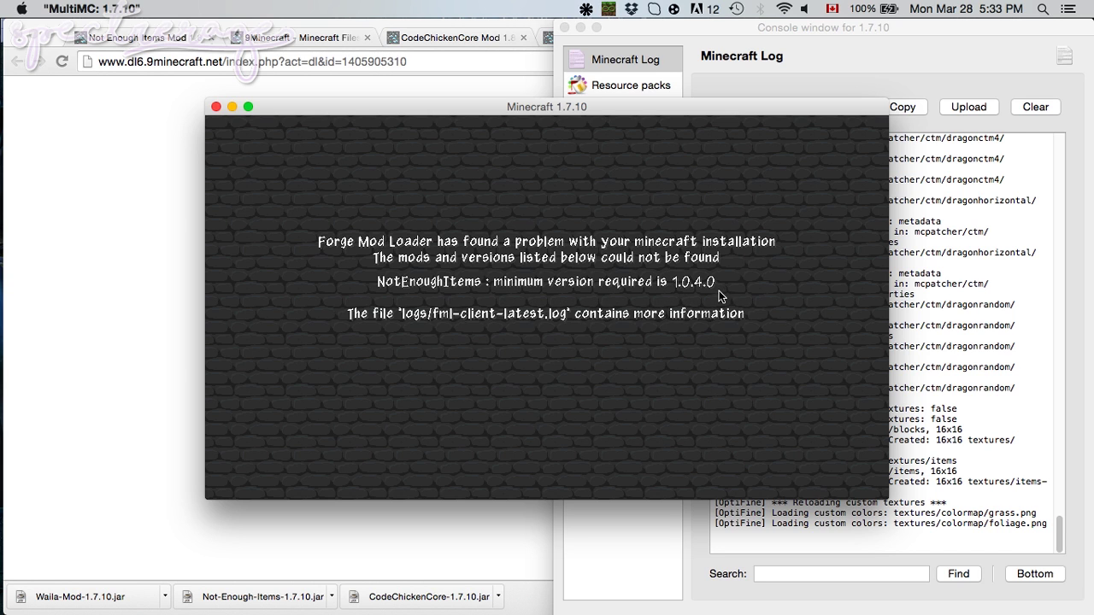
# Close the four leftover mod download tabs in Chrome
pyautogui.moveTo(737, 108); pyautogui.dragTo(997, 67)
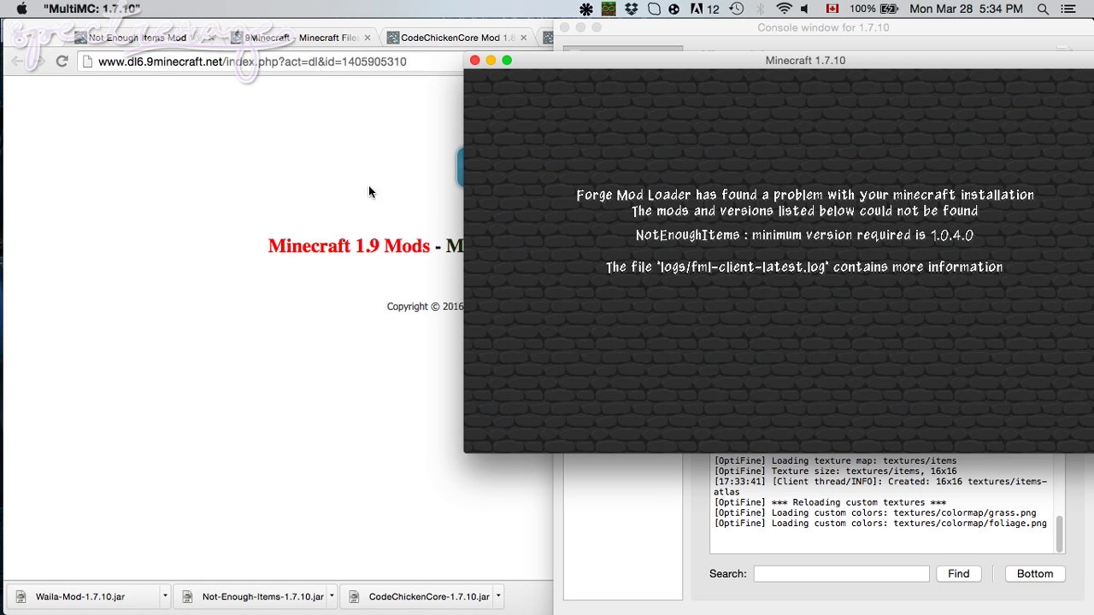
pyautogui.click(272, 208)
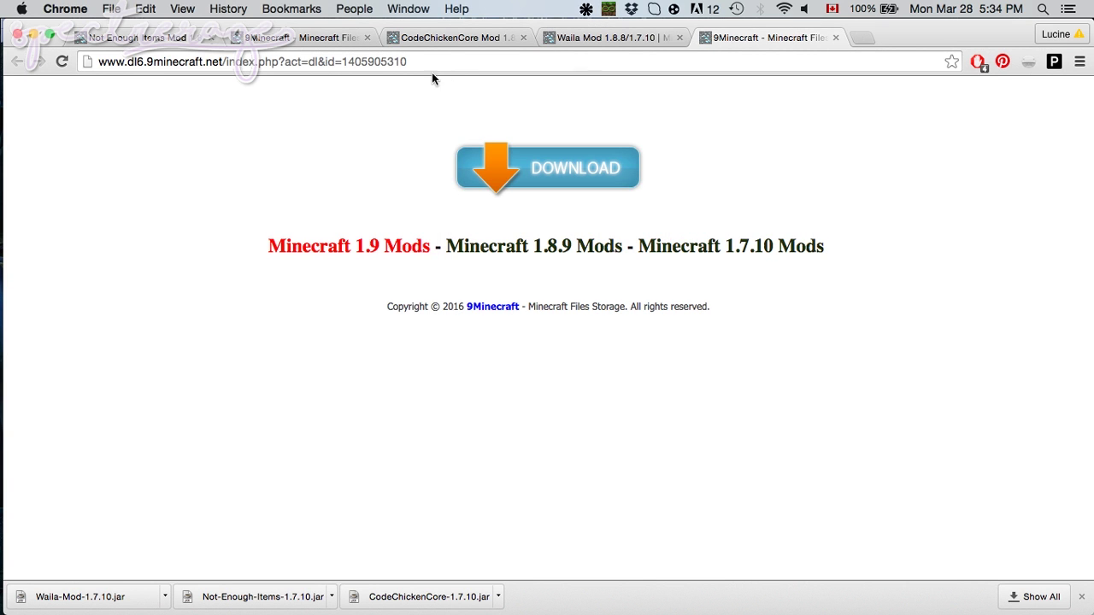
pyautogui.click(210, 38)
pyautogui.click(210, 38)
pyautogui.click(210, 38)
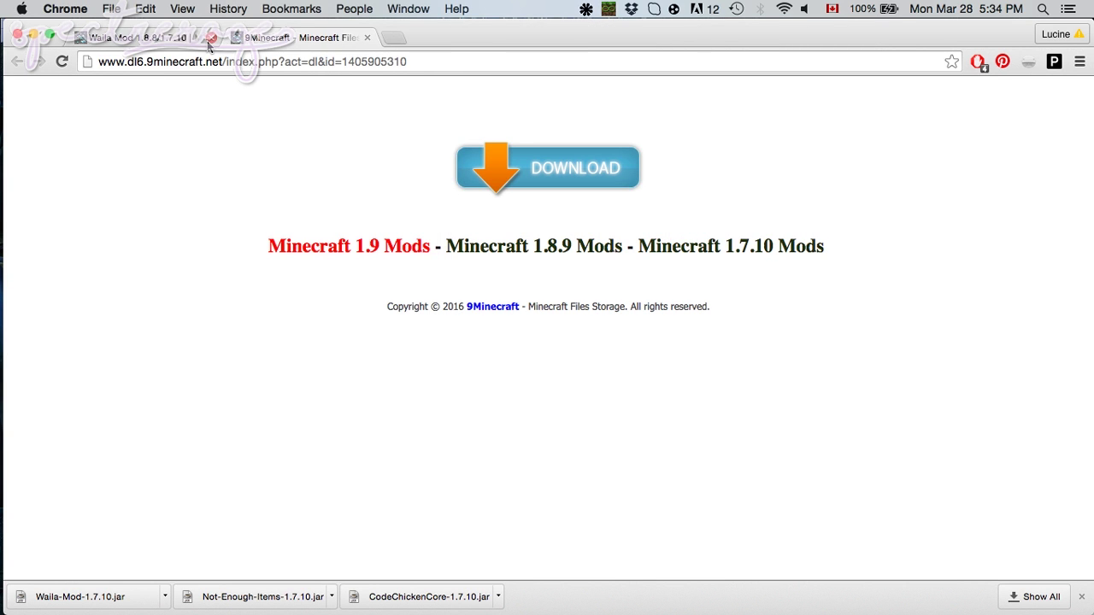
pyautogui.click(210, 39)
# Search Google for "NEI mod 1.7.10 1.0.4.0"
pyautogui.click(461, 67)
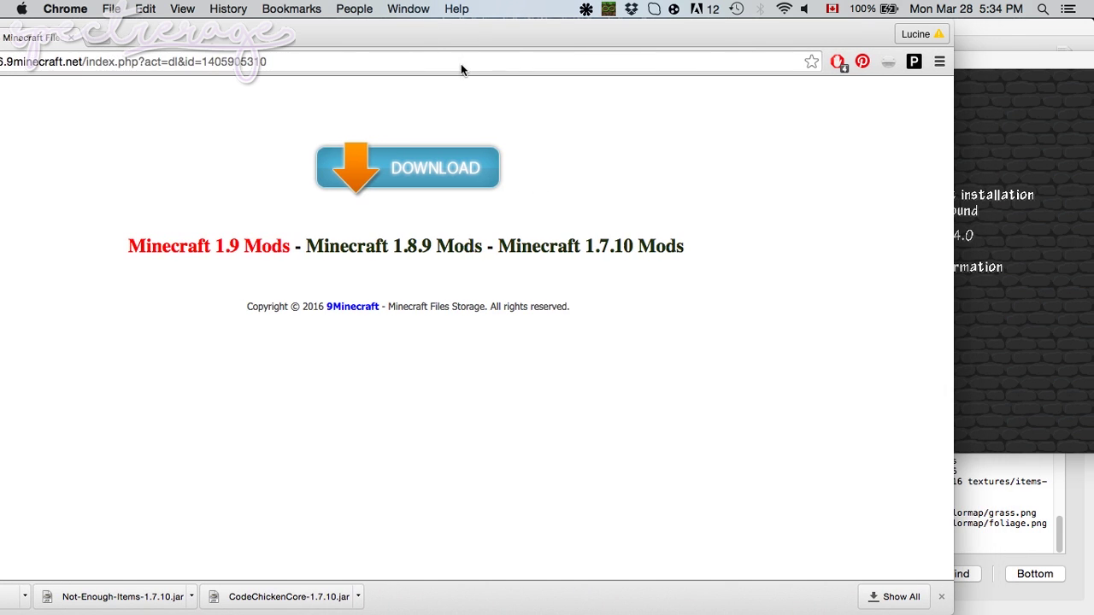
pyautogui.moveTo(522, 36)
pyautogui.mouseDown()
pyautogui.moveTo(479, 310)
pyautogui.moveTo(824, 305)
pyautogui.moveTo(669, 321)
pyautogui.moveTo(680, 321)
pyautogui.mouseUp()
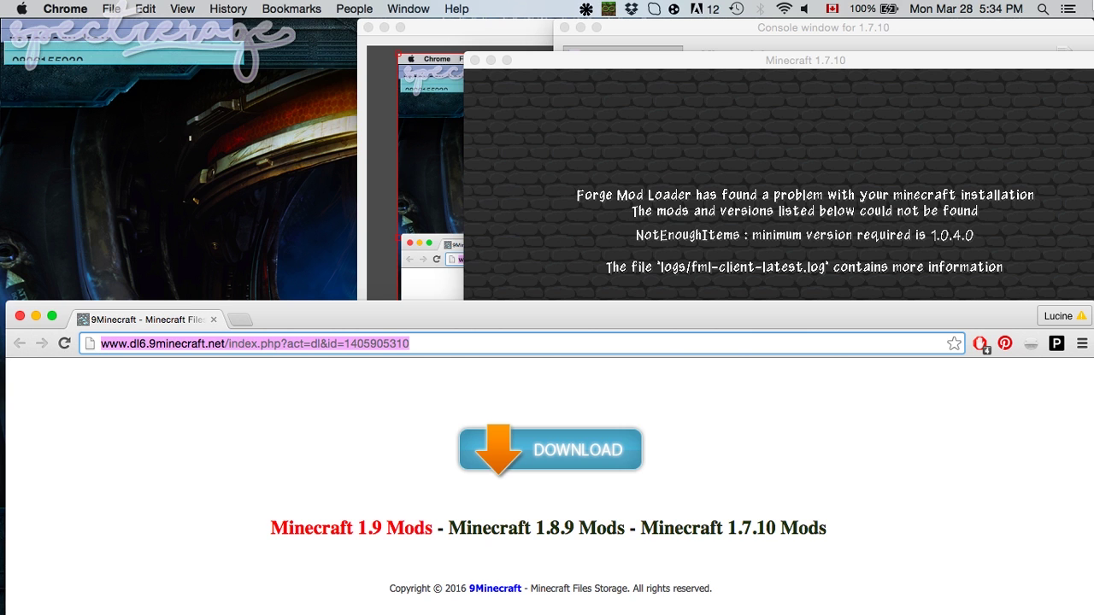
pyautogui.write('NEI')
pyautogui.press('Right')
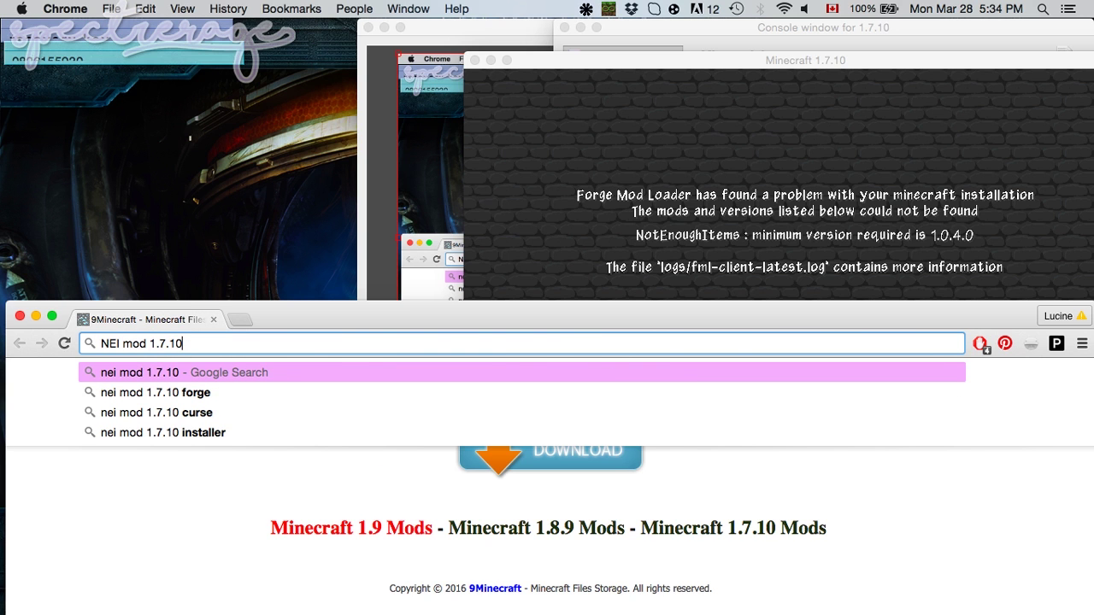
pyautogui.write('1')
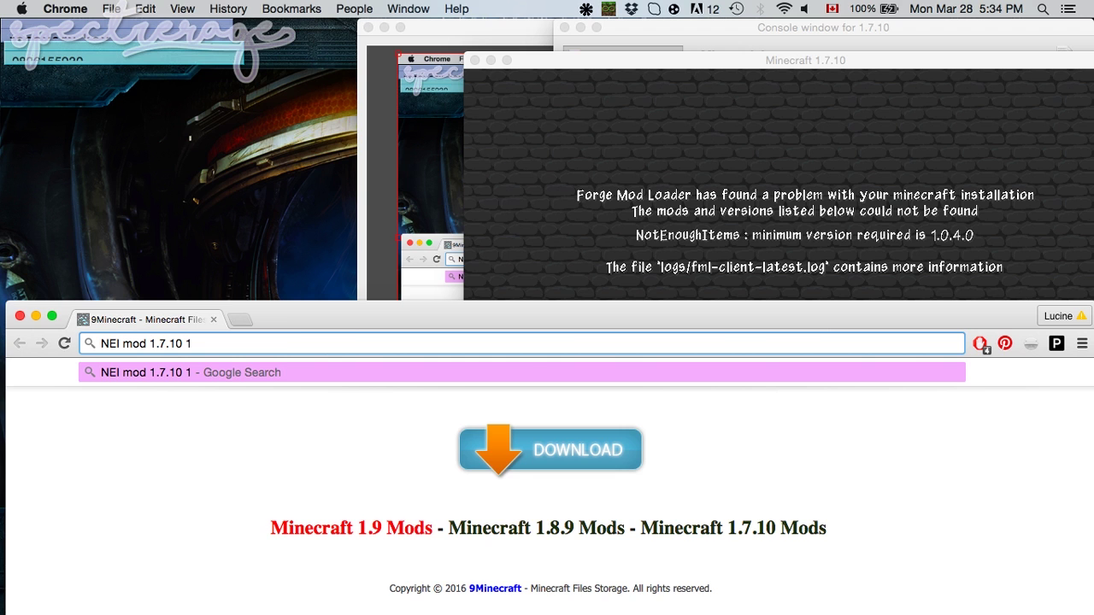
pyautogui.write('.')
pyautogui.write('0.4.0')
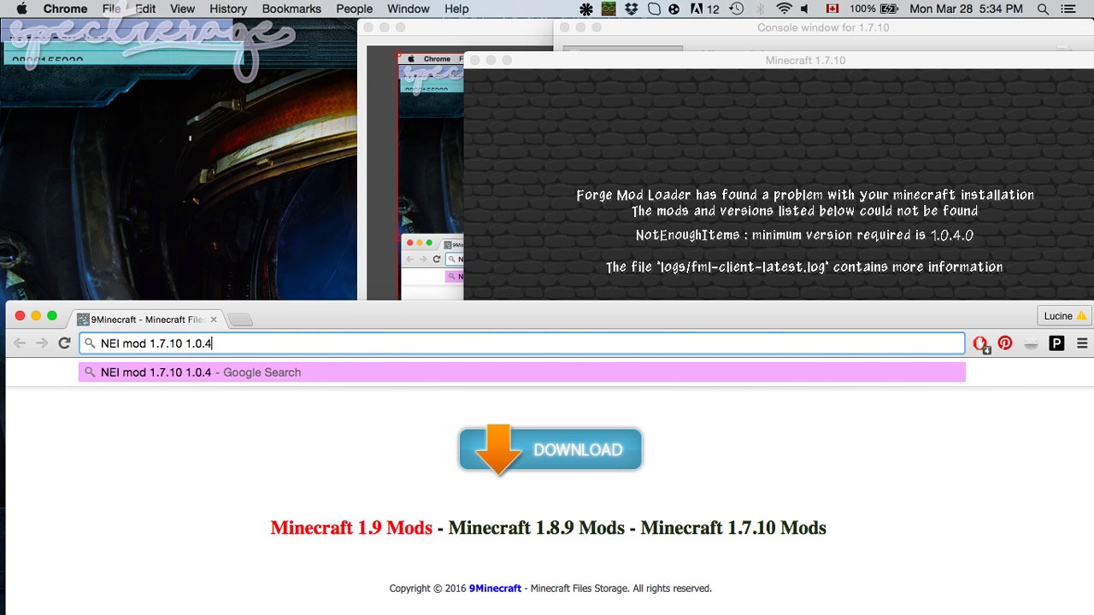
pyautogui.press('Return')
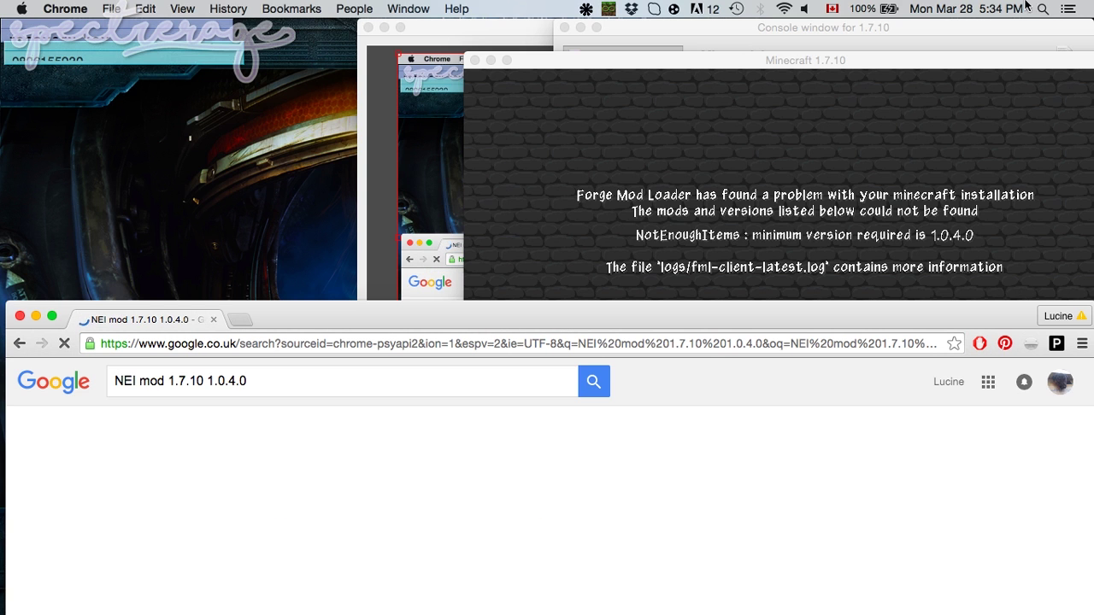
pyautogui.moveTo(714, 318); pyautogui.dragTo(709, 6)
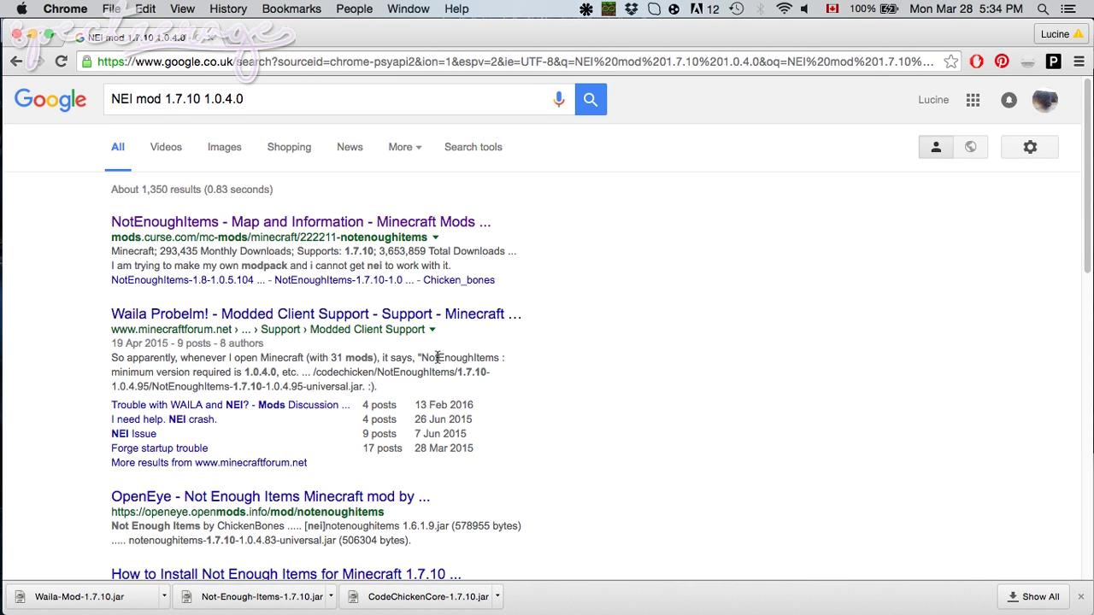
pyautogui.scroll(-3, 438, 358)
pyautogui.scroll(3, 478, 386)
# Download NotEnoughItems-1.7.10-1.0.4.100-universal.jar from the mod's Other Downloads list
pyautogui.write('version')
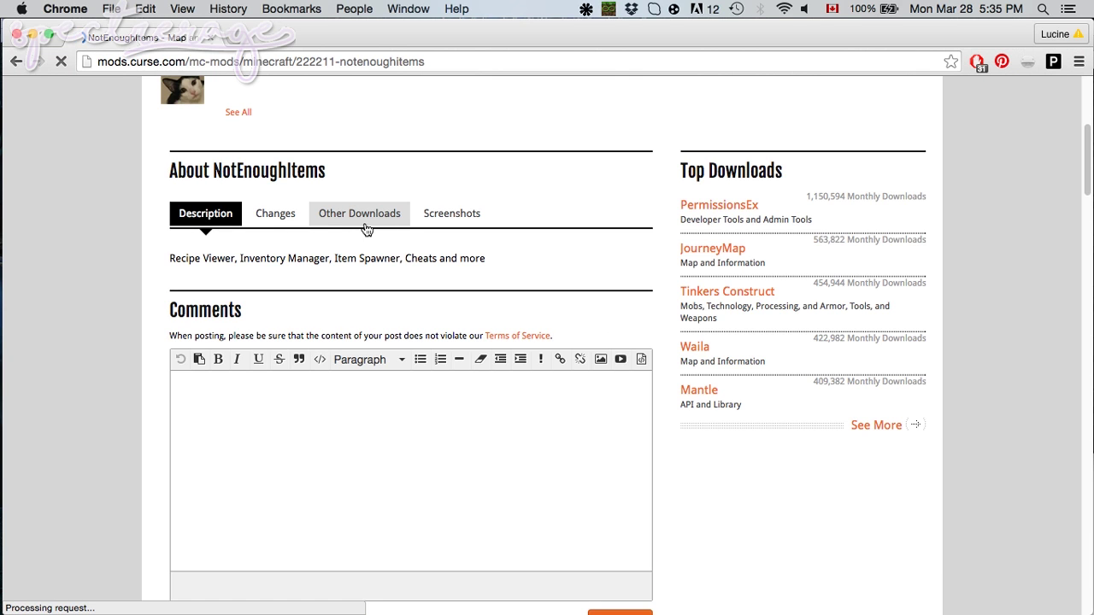
pyautogui.click(359, 219)
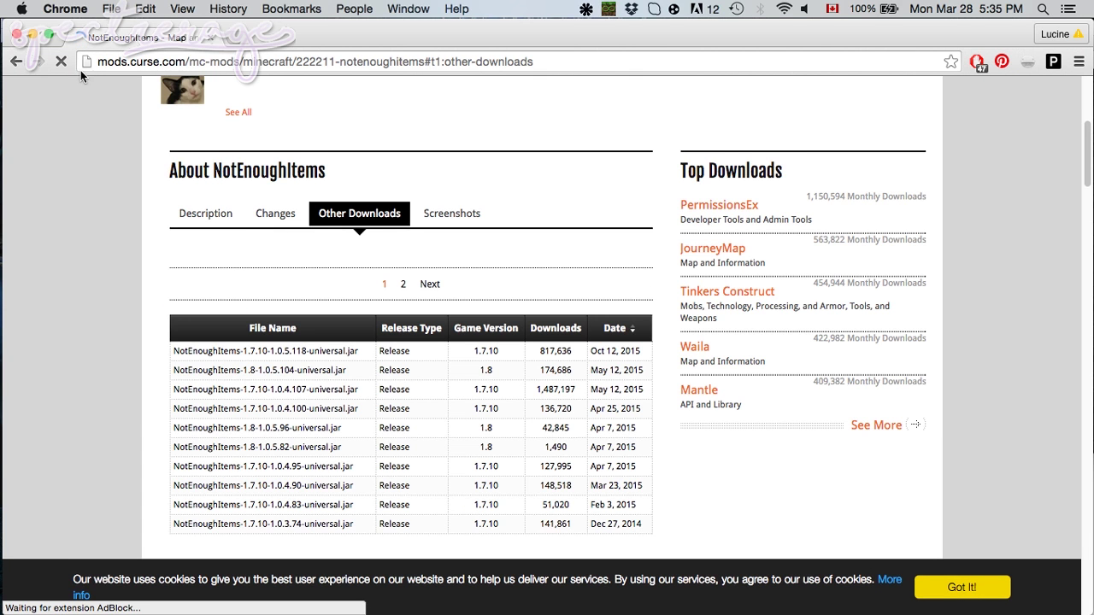
pyautogui.scroll(-3, 93, 341)
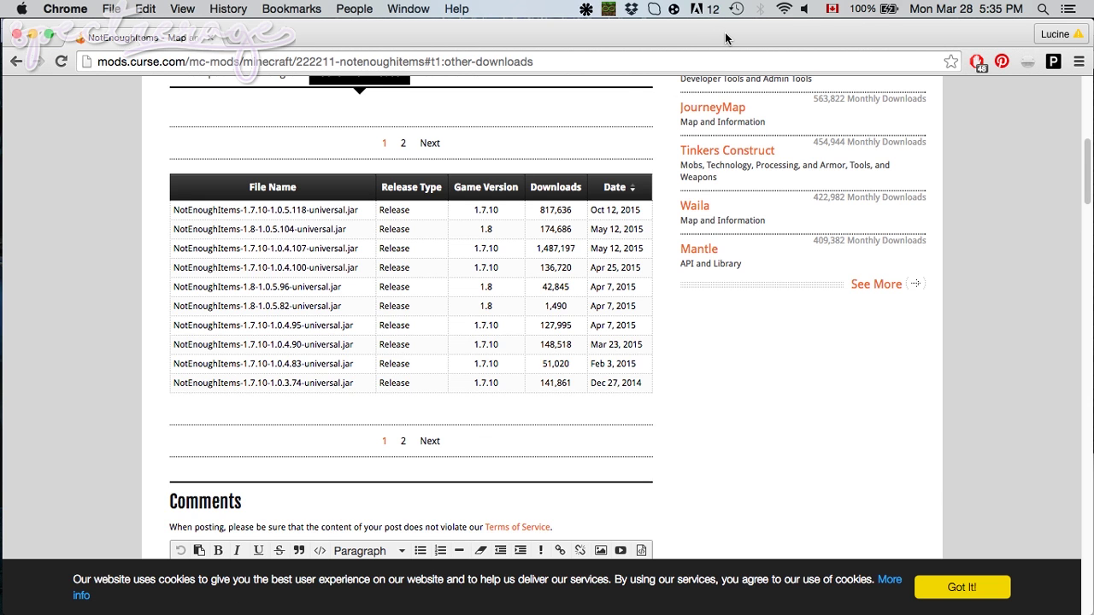
pyautogui.moveTo(725, 38); pyautogui.dragTo(582, 38)
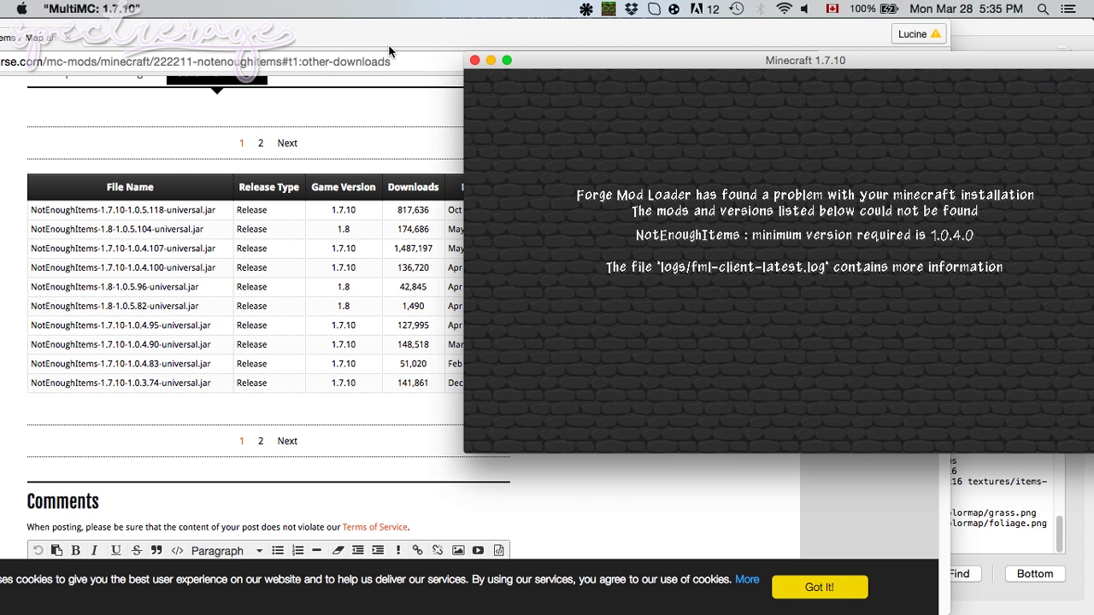
pyautogui.moveTo(390, 47)
pyautogui.mouseDown()
pyautogui.moveTo(536, 42)
pyautogui.moveTo(544, 6)
pyautogui.mouseUp()
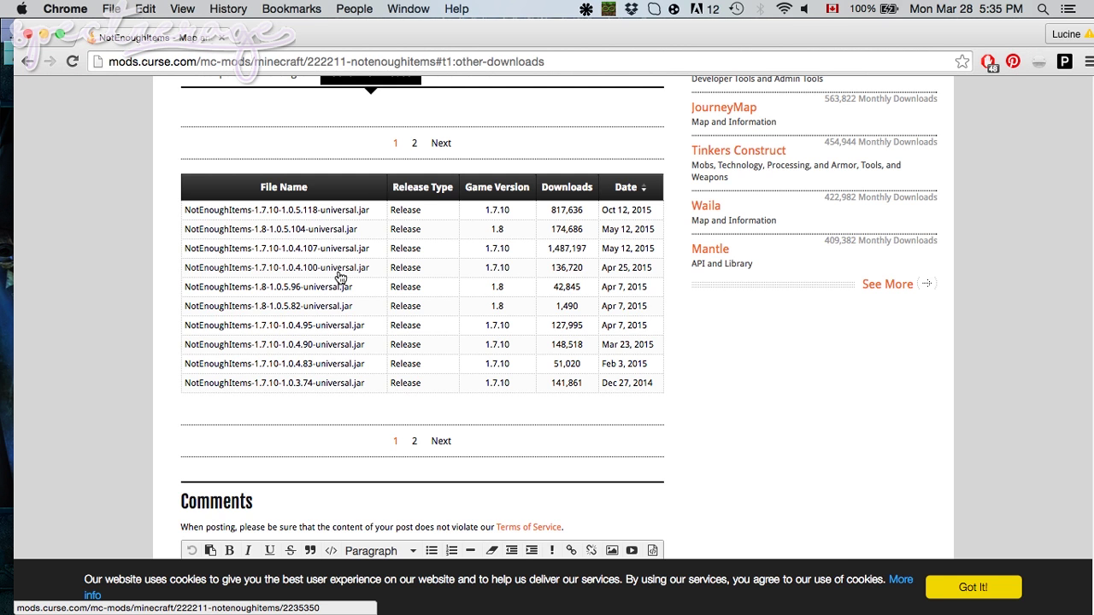
pyautogui.click(339, 276)
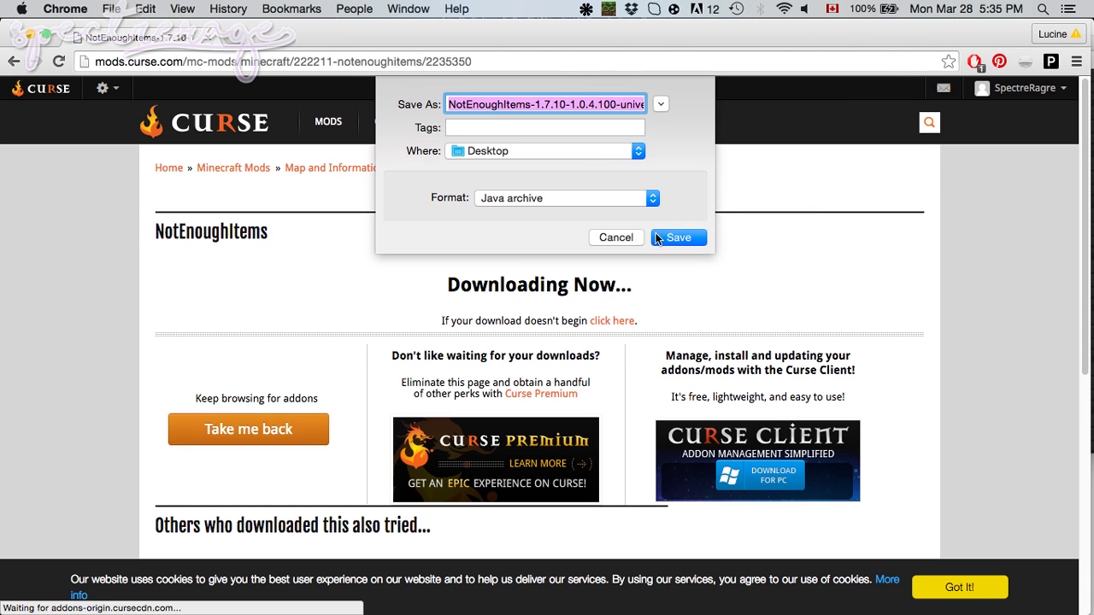
# Save NotEnoughItems-1.7.10-1.0.4.100-universal.jar to the Desktop and return to MultiMC
pyautogui.click(656, 238)
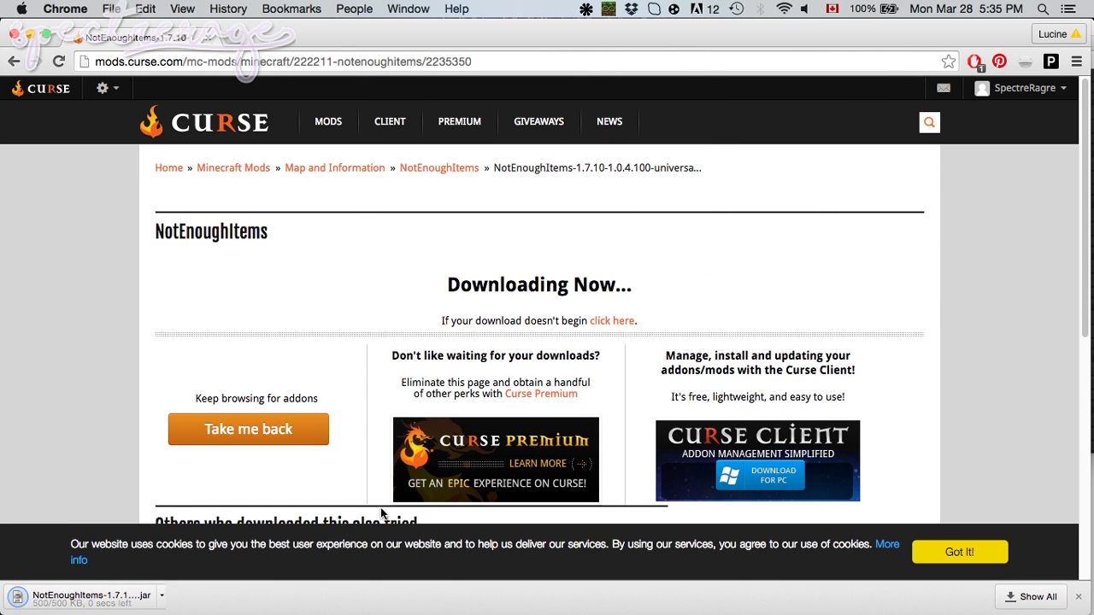
pyautogui.click(1078, 597)
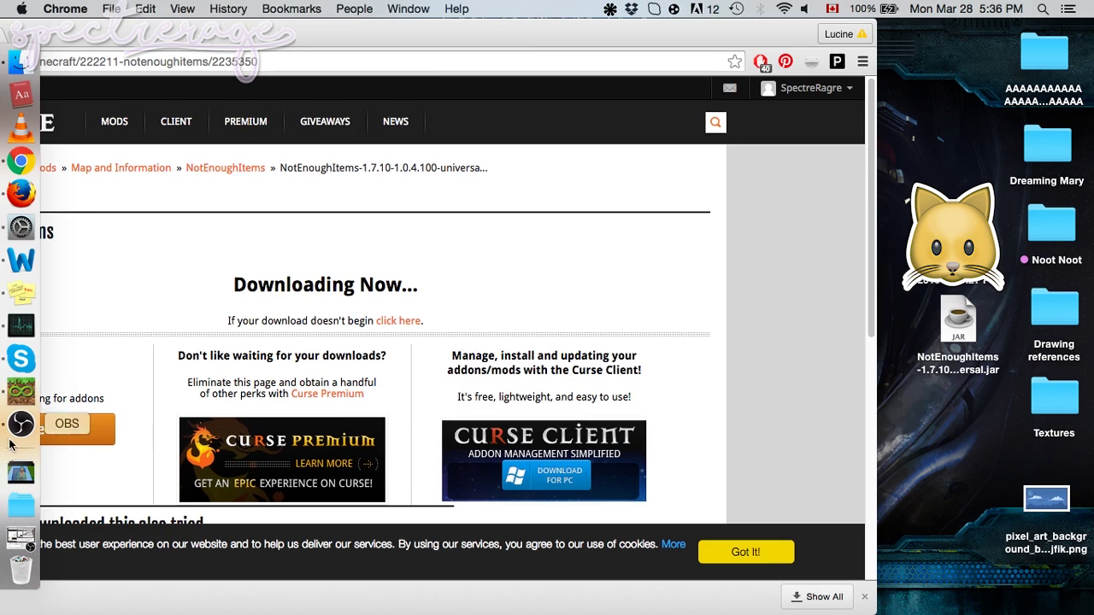
pyautogui.click(20, 390)
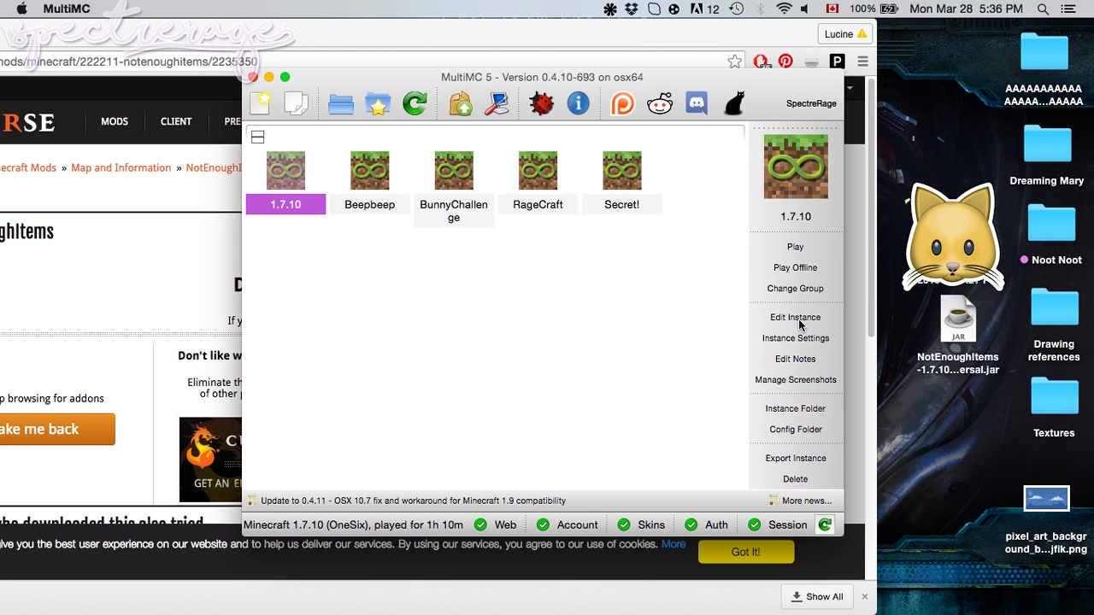
# In the 1.7.10 instance's loader mods, replace Not-Enough-Items-1.7.10 with the downloaded NotEnoughItems-1.7.10 jar
pyautogui.click(801, 320)
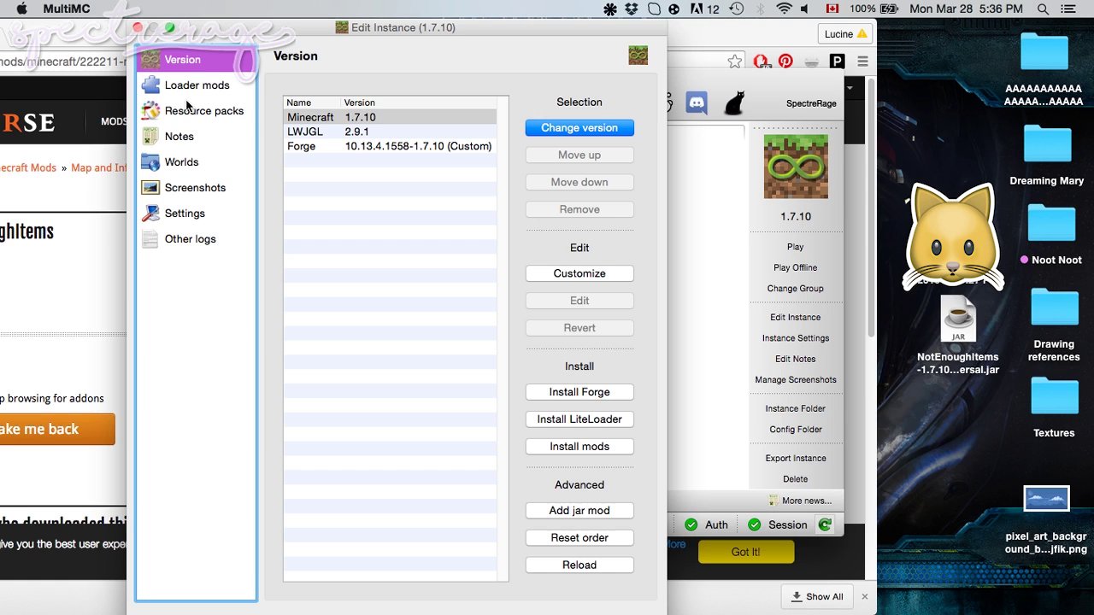
pyautogui.click(198, 87)
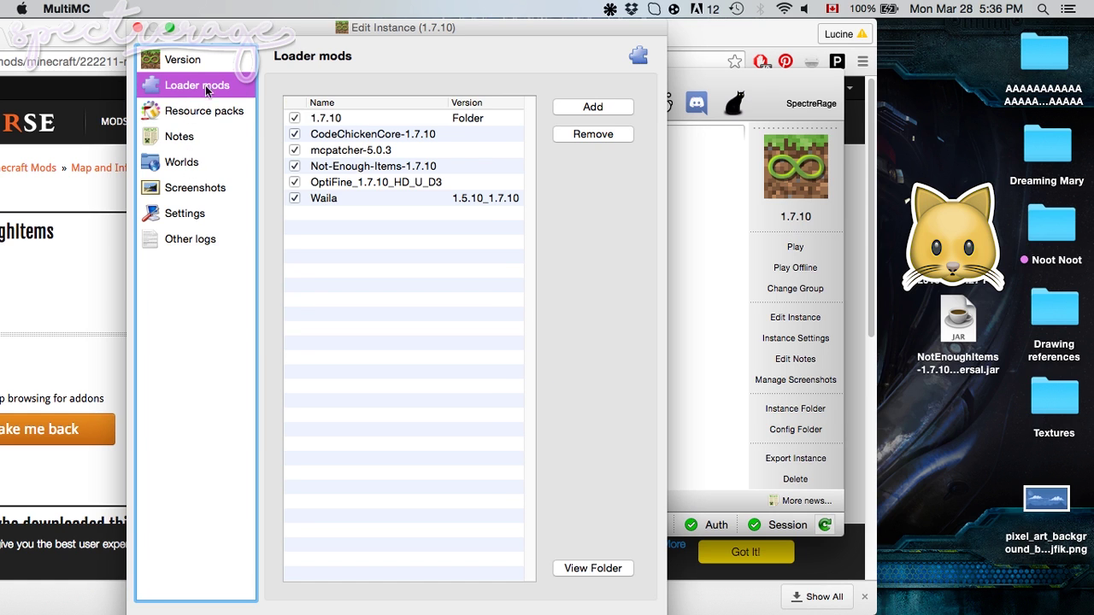
pyautogui.click(387, 167)
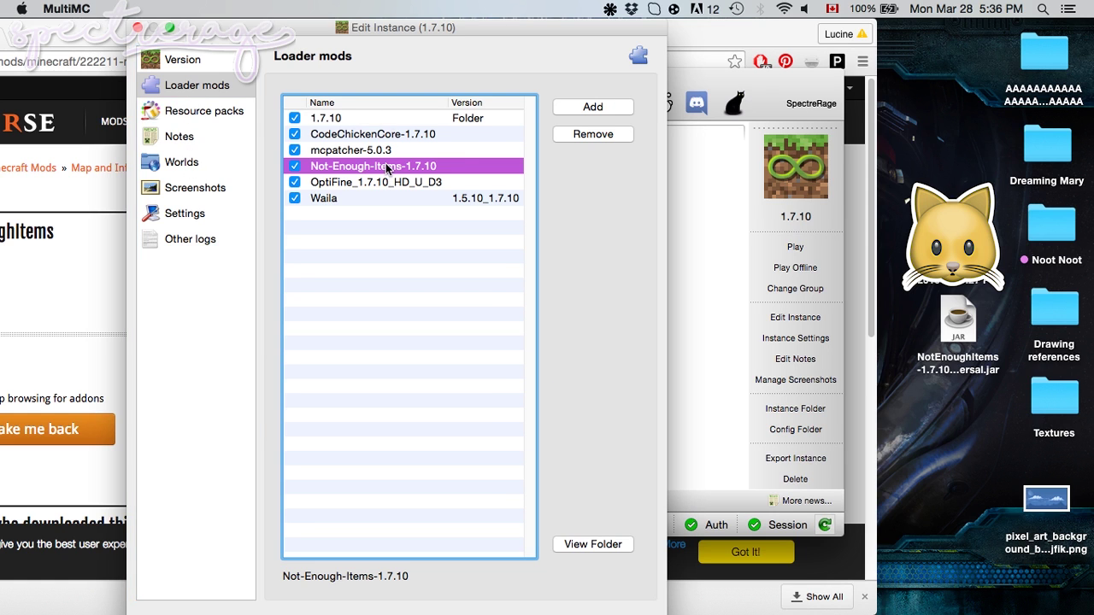
pyautogui.click(602, 136)
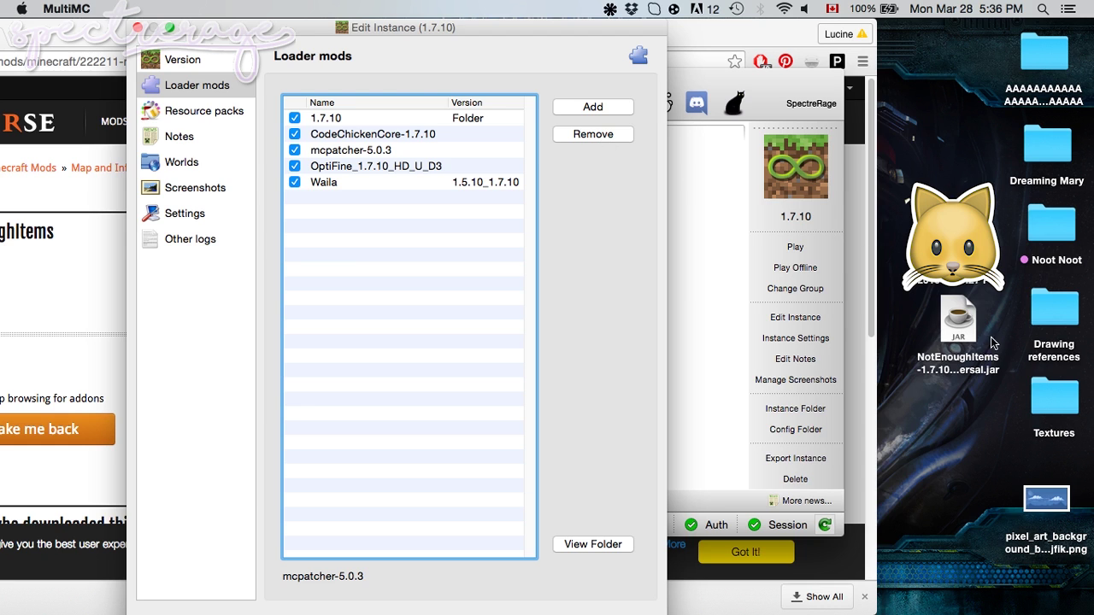
pyautogui.moveTo(959, 320)
pyautogui.mouseDown()
pyautogui.moveTo(769, 324)
pyautogui.moveTo(415, 305)
pyautogui.mouseUp()
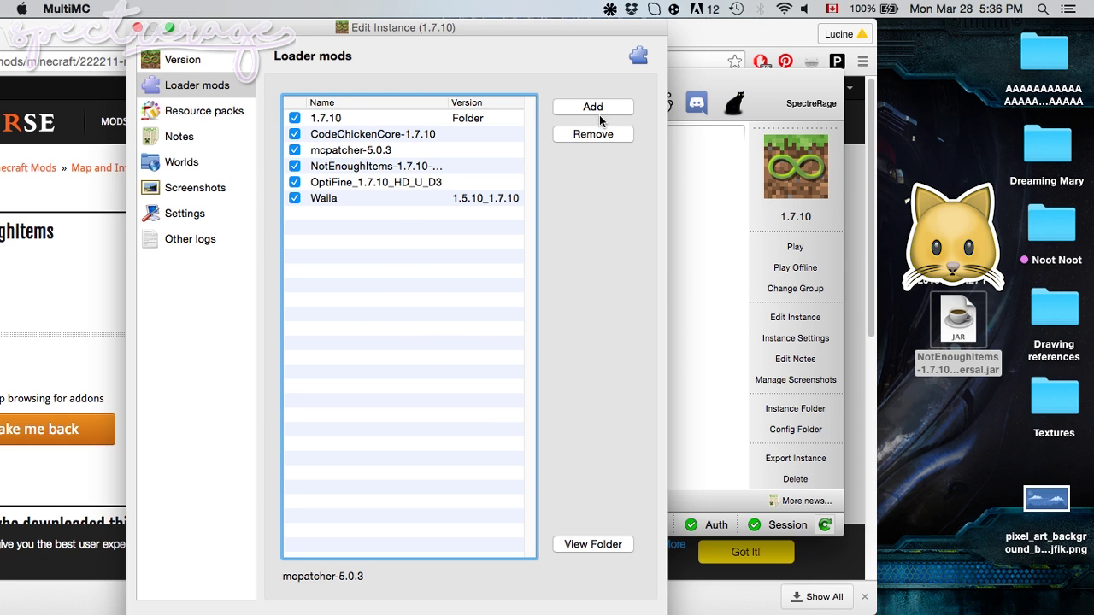
pyautogui.click(139, 28)
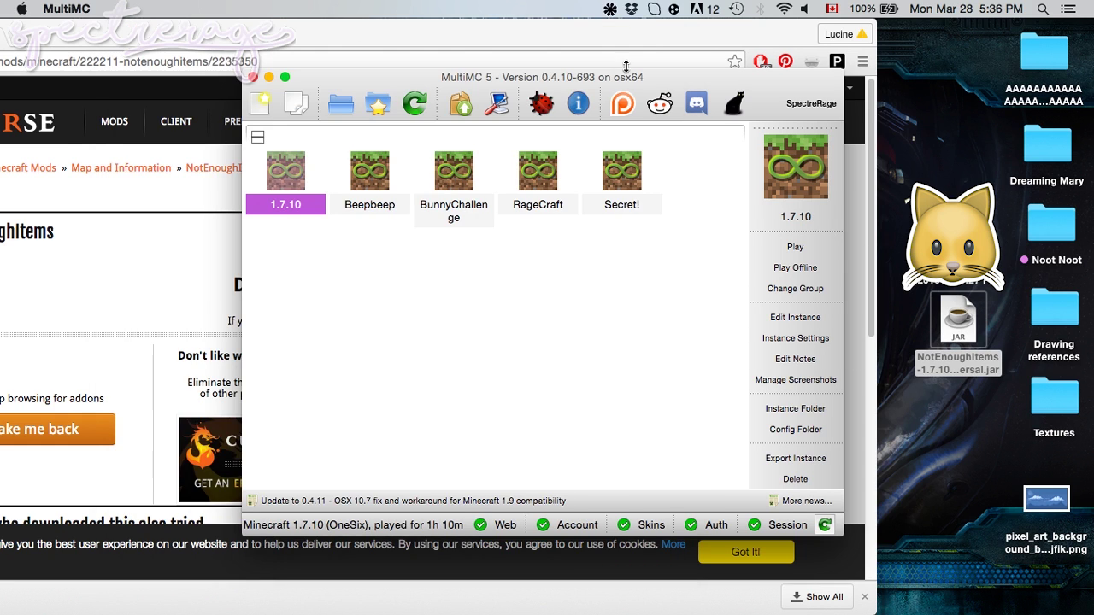
# Launch the 1.7.10 instance and walk around to see Waila tooltips on the bed and anvil
pyautogui.click(795, 246)
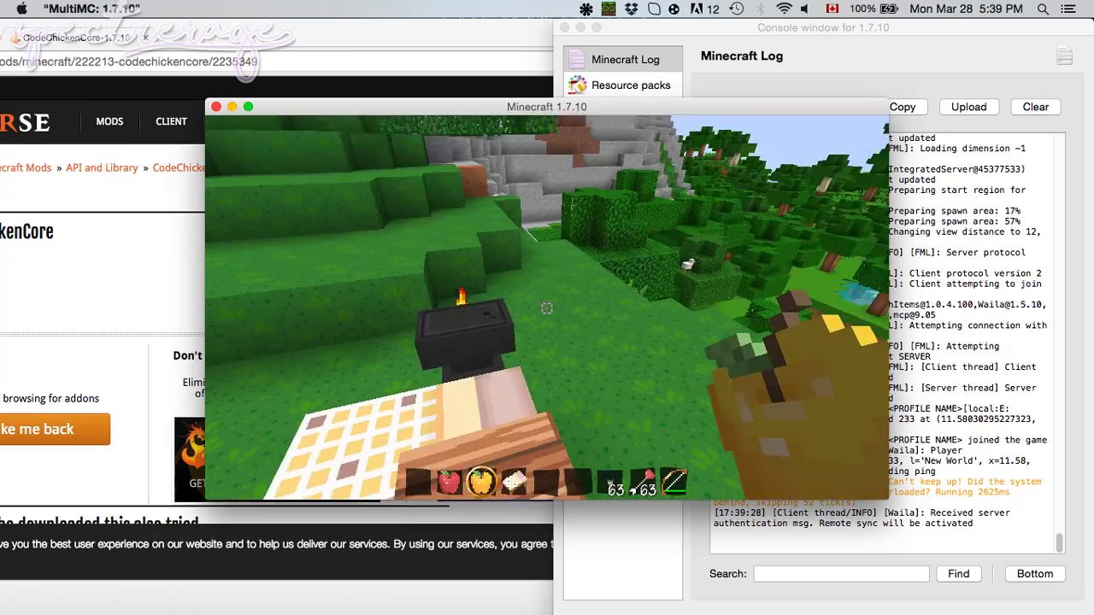
pyautogui.press('s')
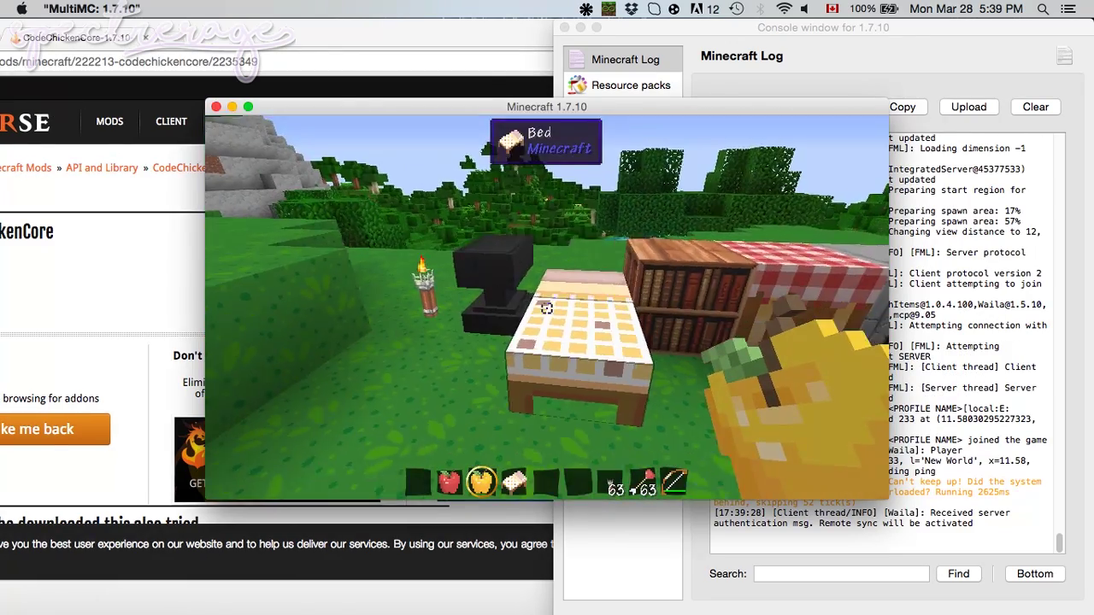
pyautogui.press('a')
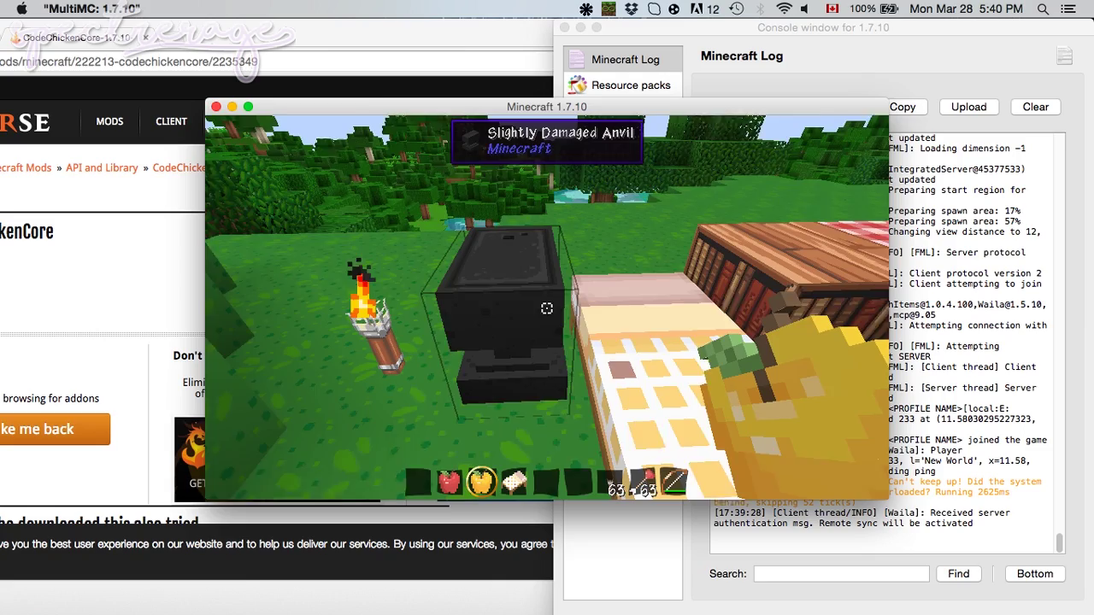
pyautogui.press('s')
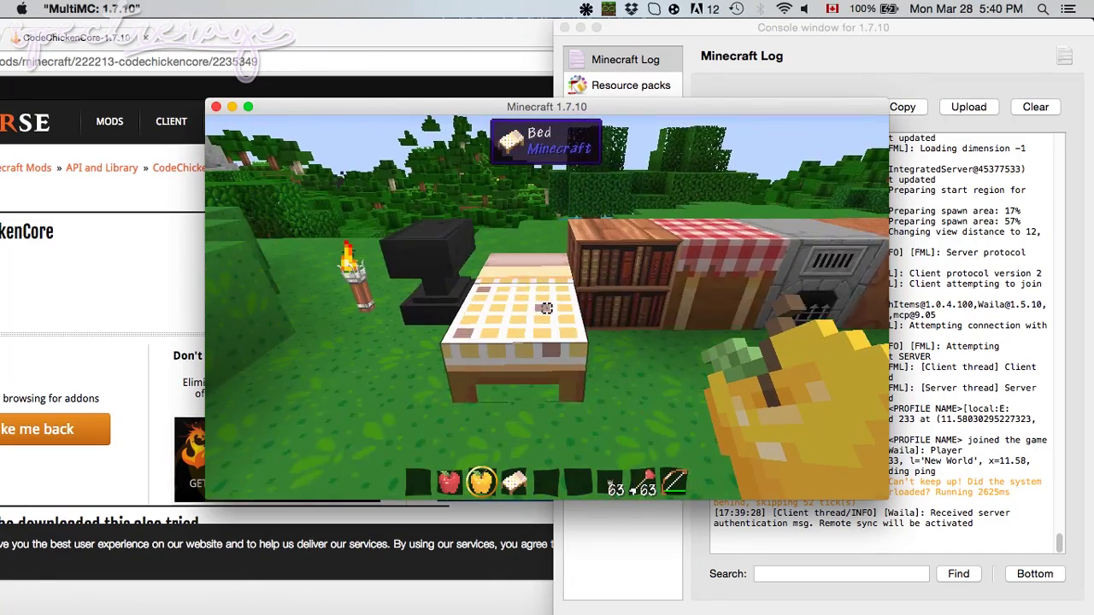
# Check Waila on the crafting table and furnace, then open the creative inventory with NEI
pyautogui.press('w')
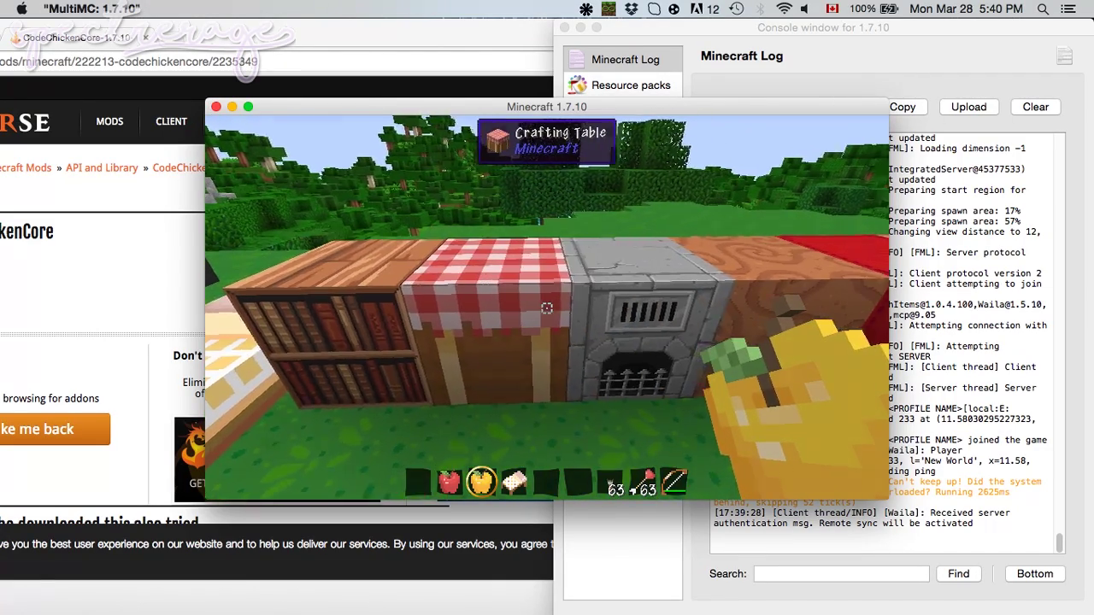
pyautogui.press('w')
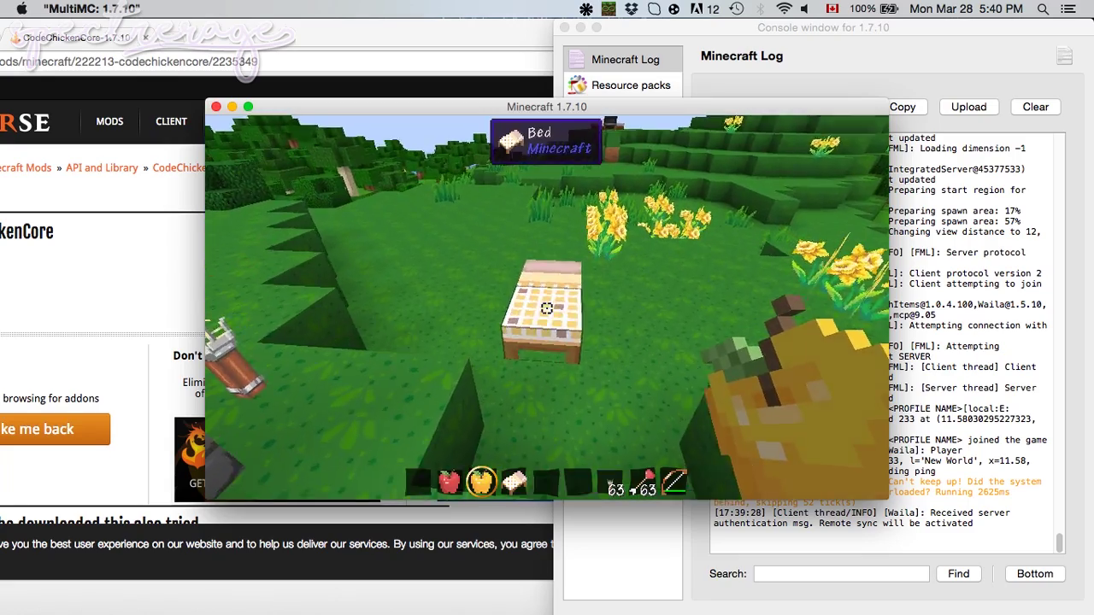
pyautogui.press('s')
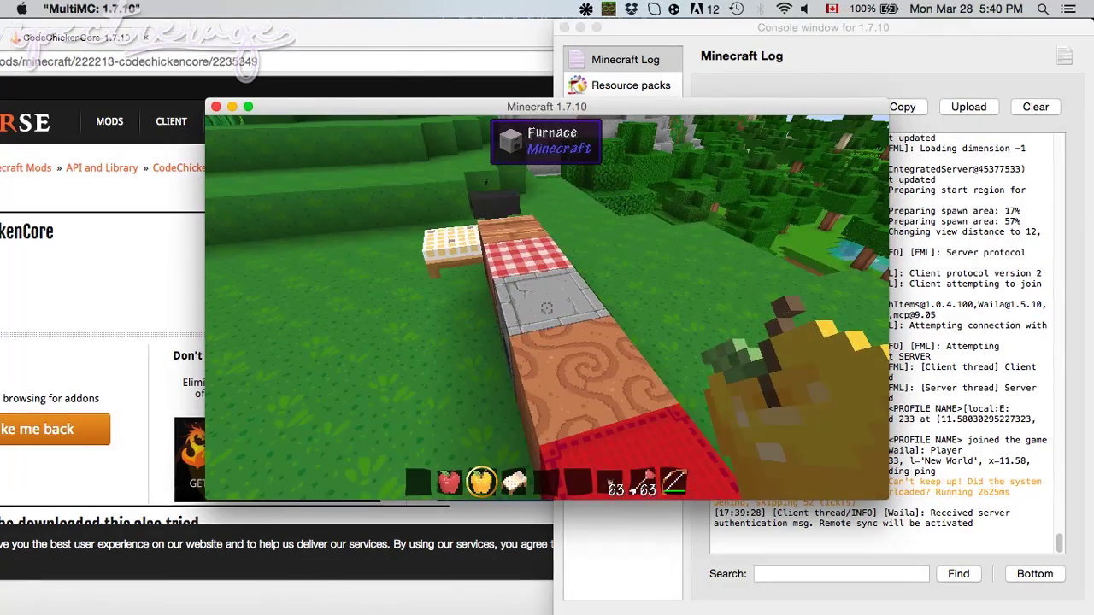
pyautogui.press('e')
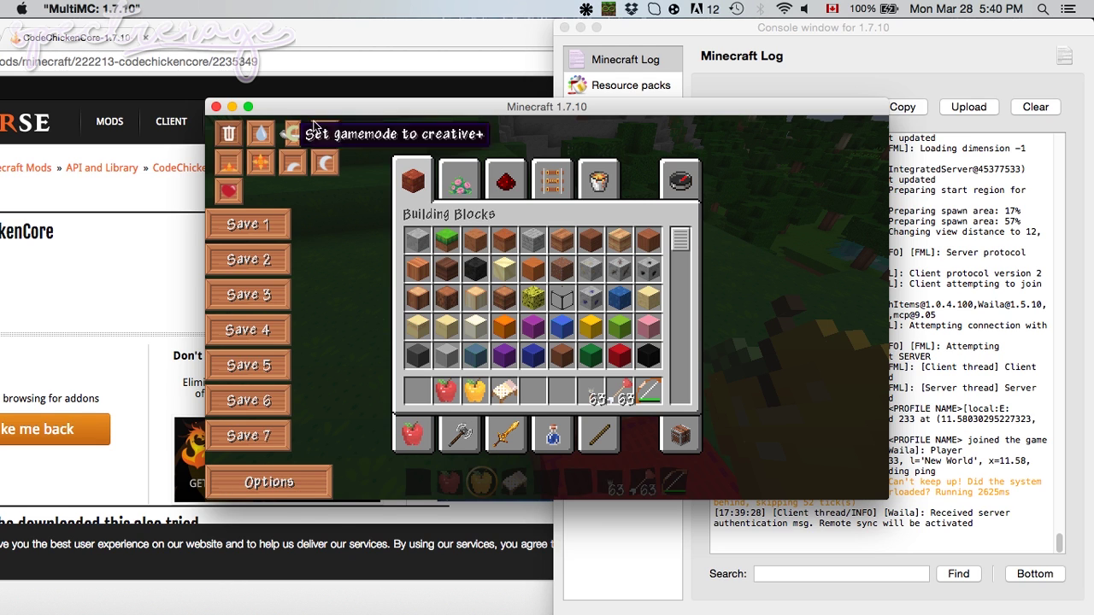
# Look over the NEI options screen, close the inventory, and walk back toward the block row
pyautogui.click(293, 482)
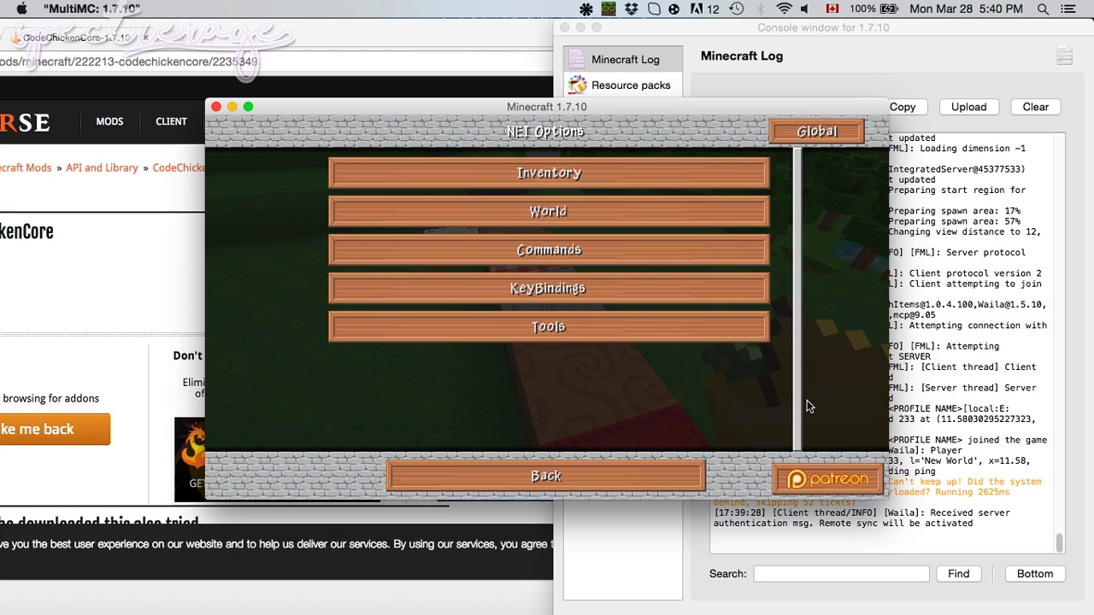
pyautogui.press('Escape')
pyautogui.press('Escape')
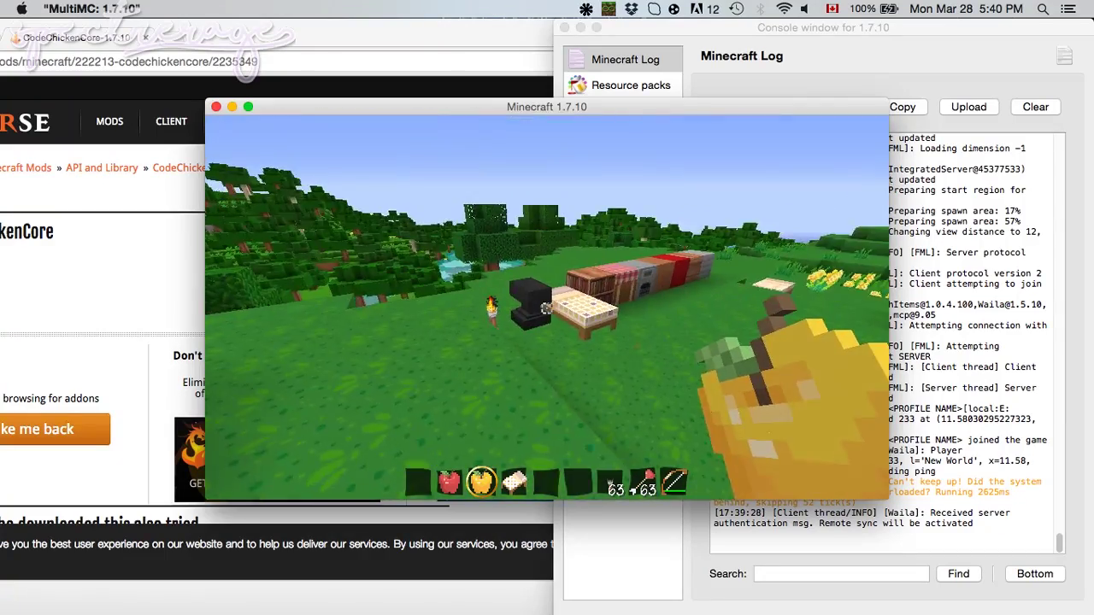
pyautogui.press('w')
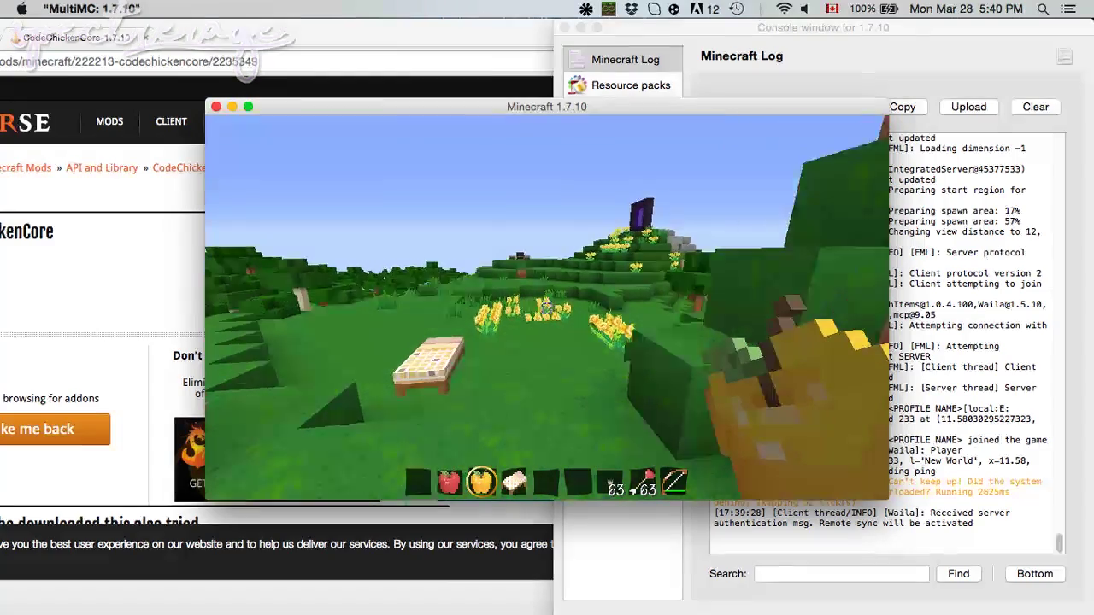
# Walk toward the bed and show the F3 overlay reporting Forge 10.13.4.1558 with 6 mods loaded
pyautogui.press('w')
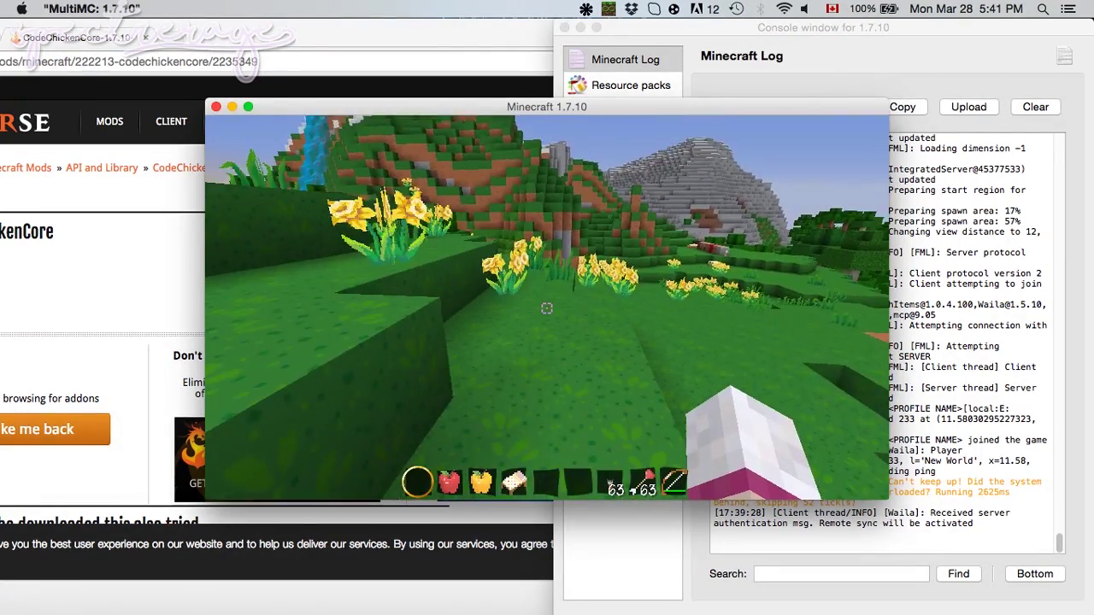
pyautogui.moveTo(546, 307)
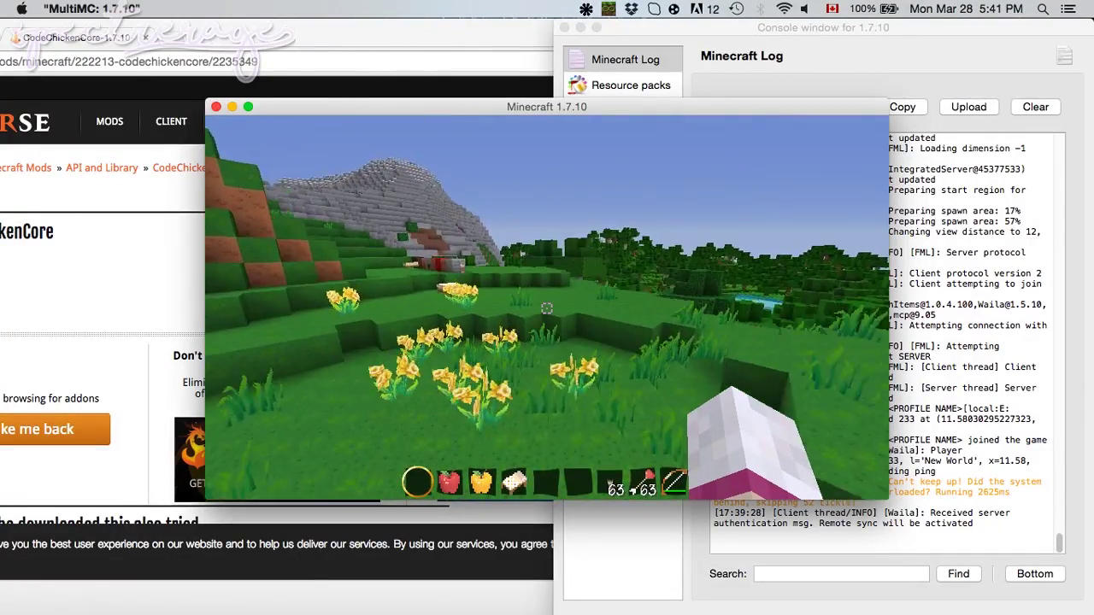
pyautogui.press('w')
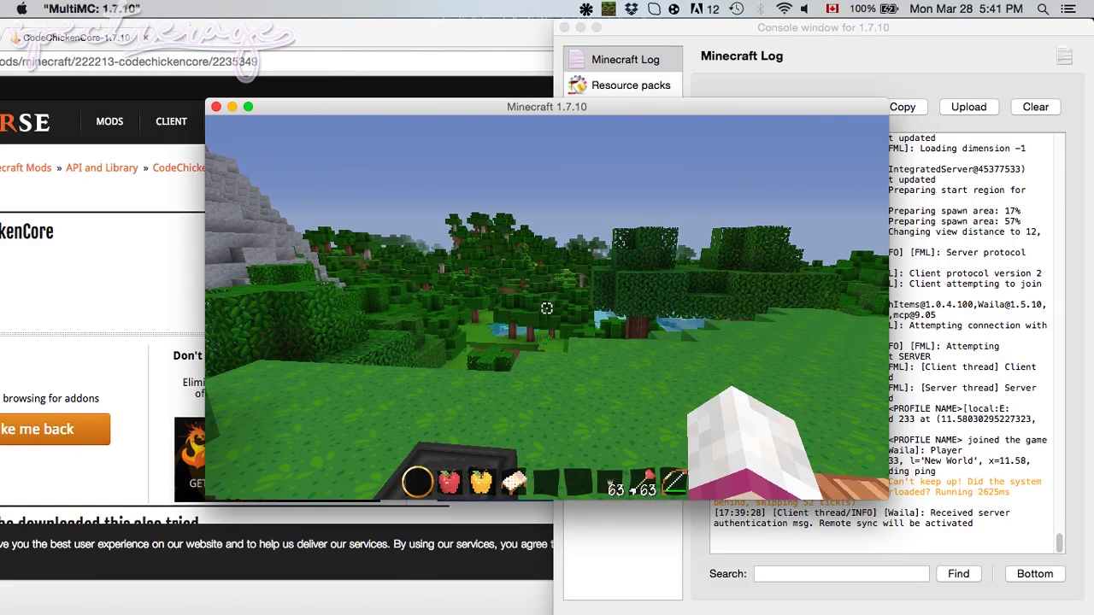
pyautogui.press('F3')
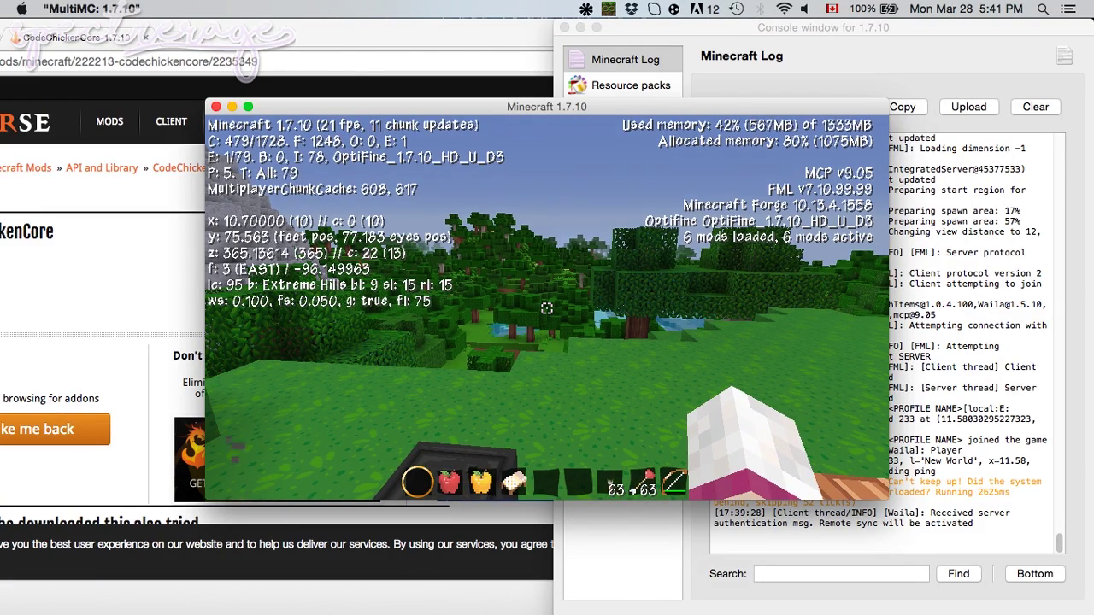
# Hide the F3 overlay and walk along the block row, through the leaf bushes and back
pyautogui.press('F3')
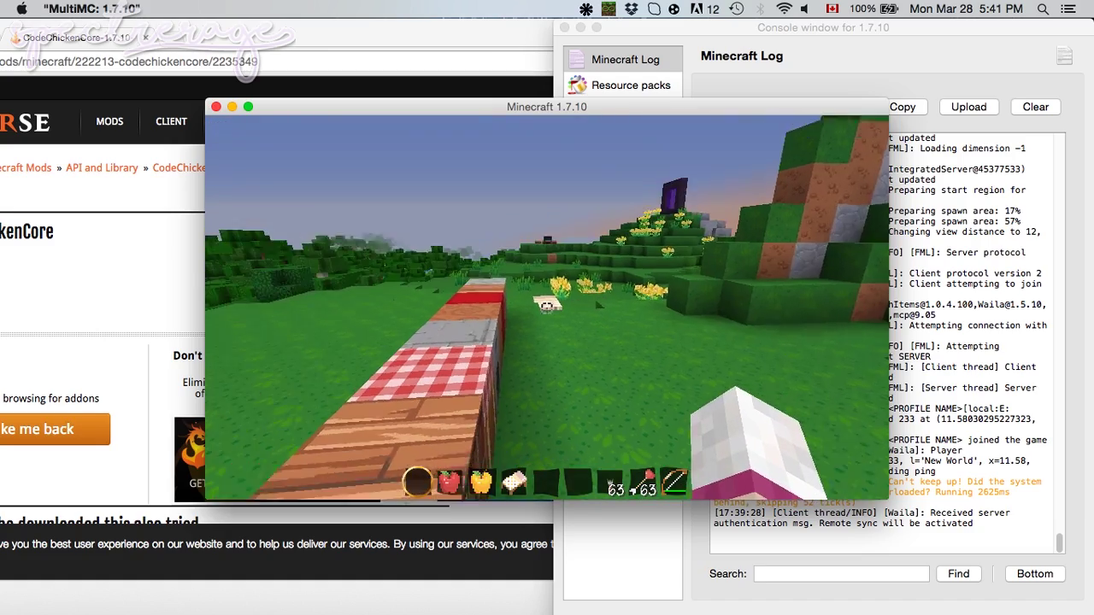
pyautogui.press('a')
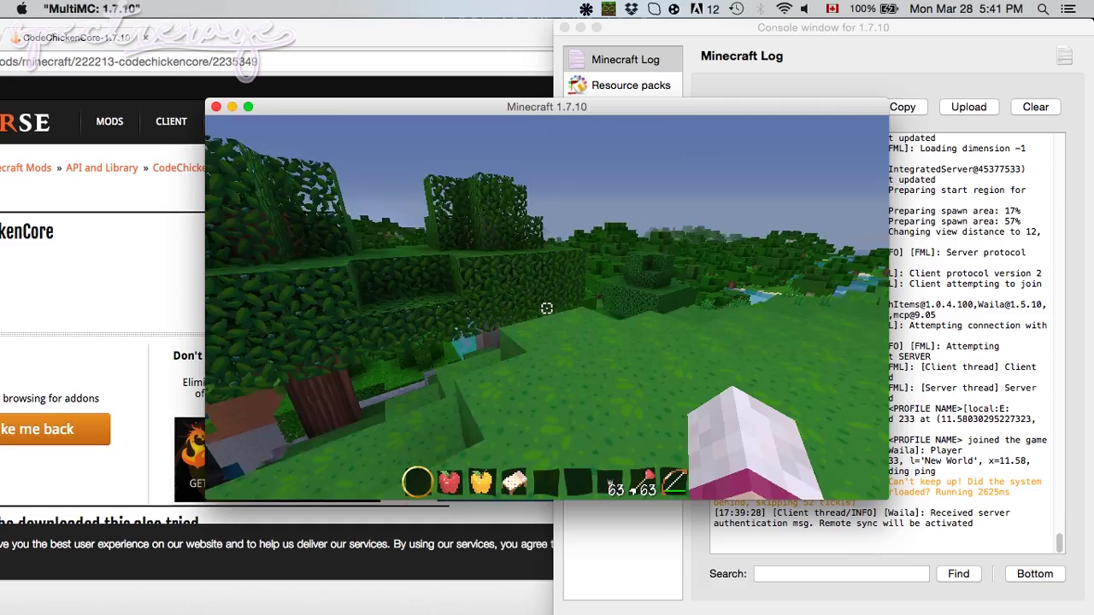
pyautogui.press('w')
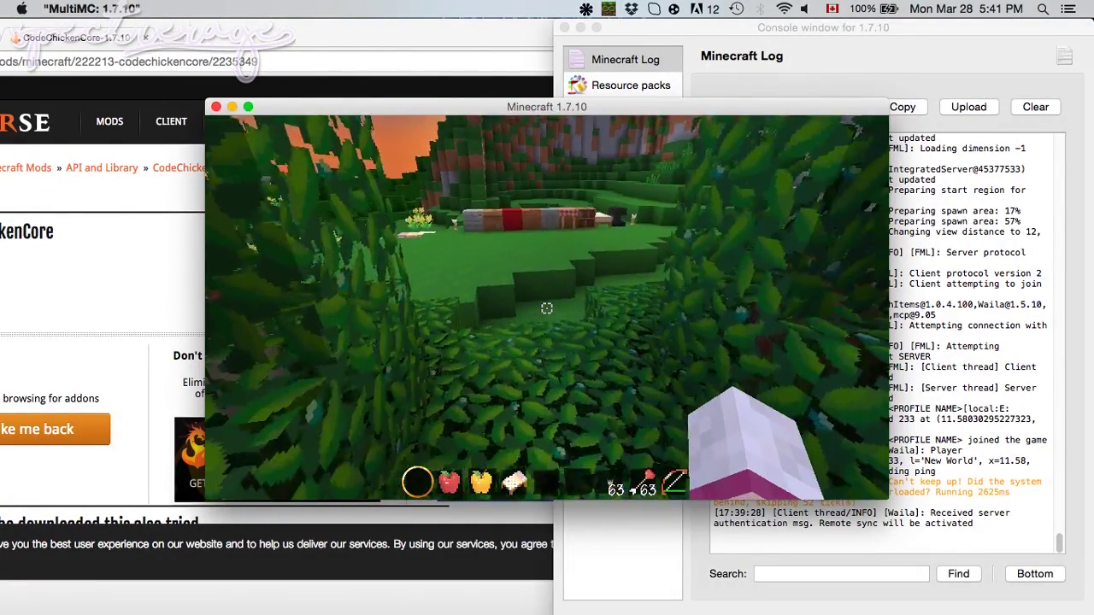
pyautogui.press('w')
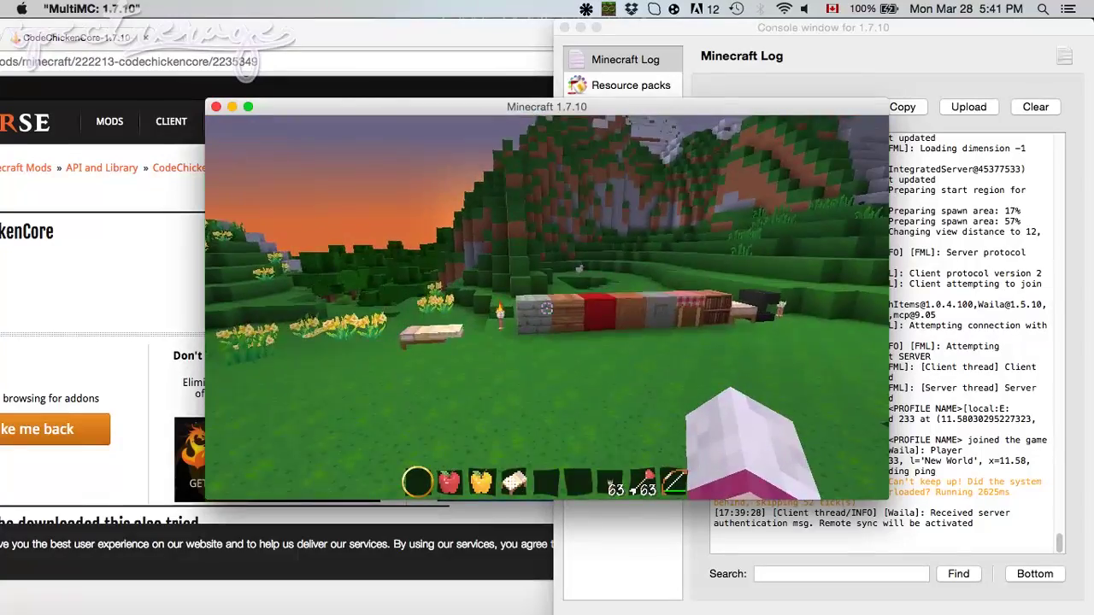
pyautogui.press('w')
pyautogui.press('w')
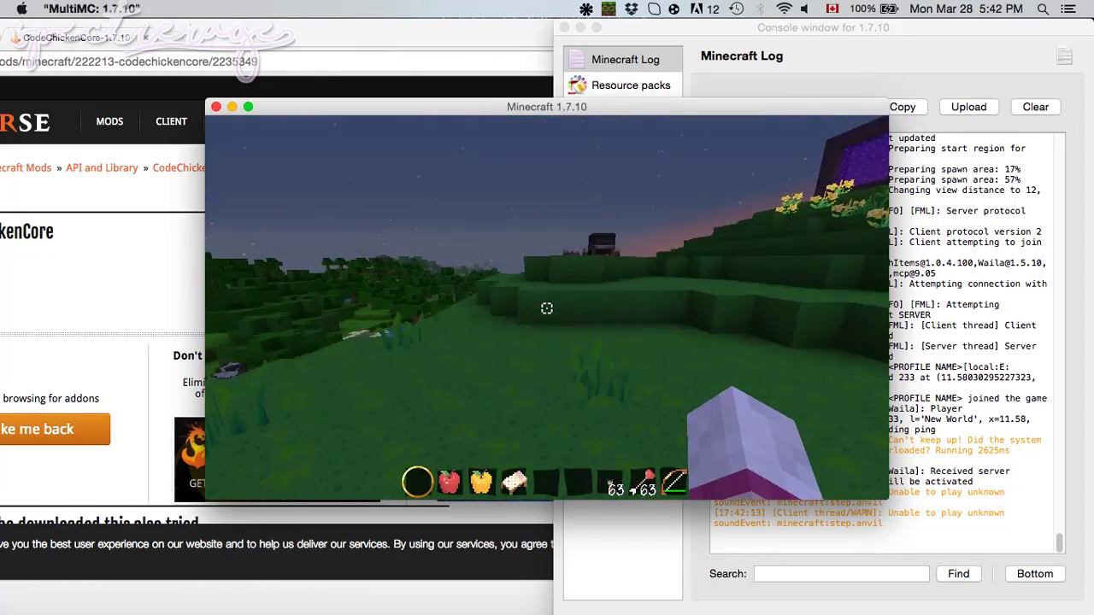
# Walk up the hill past the cauldron and cakes, over the treetops to the meadow, then open the creative inventory
pyautogui.press('w')
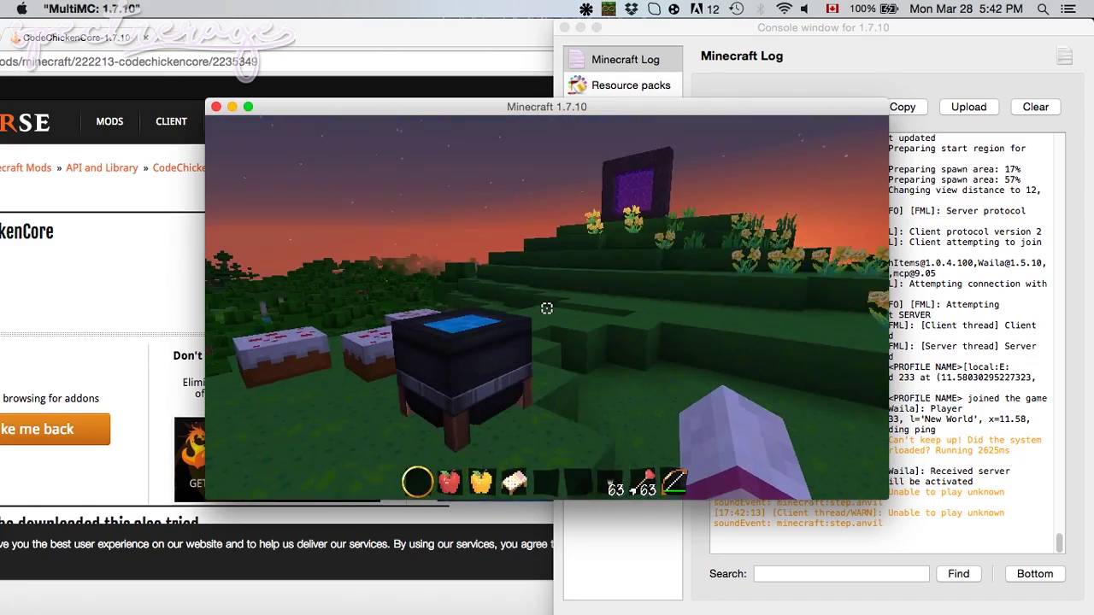
pyautogui.press('w')
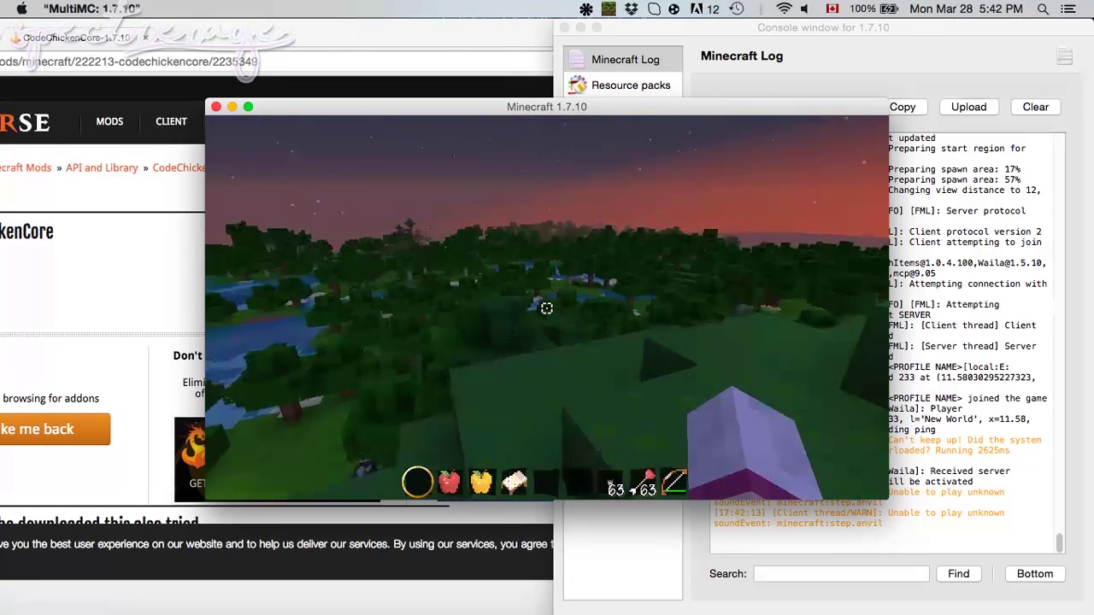
pyautogui.press('w')
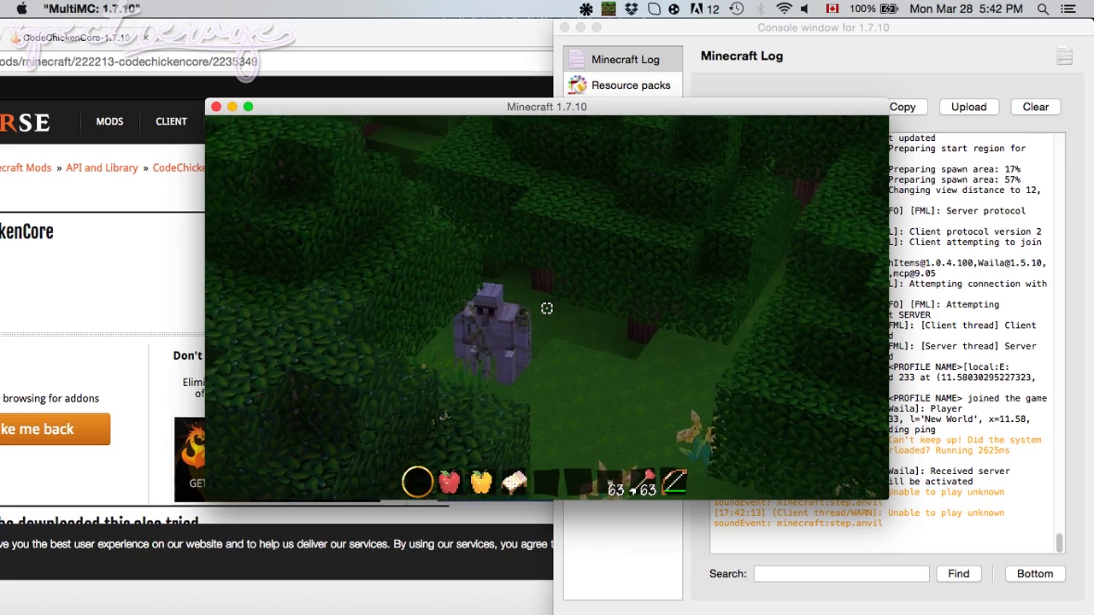
pyautogui.press('w')
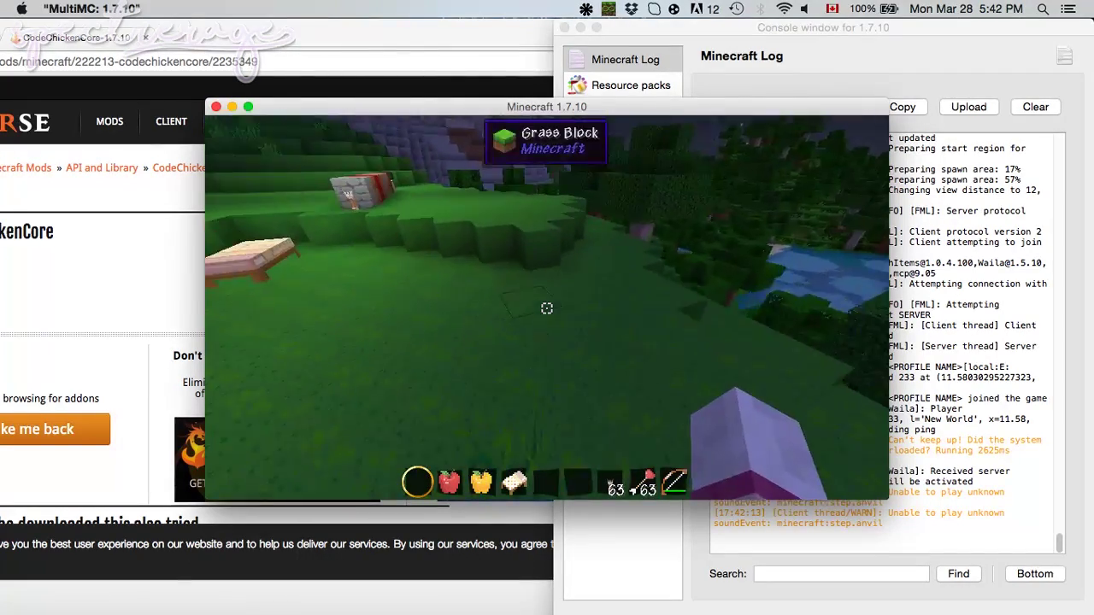
pyautogui.press('e')
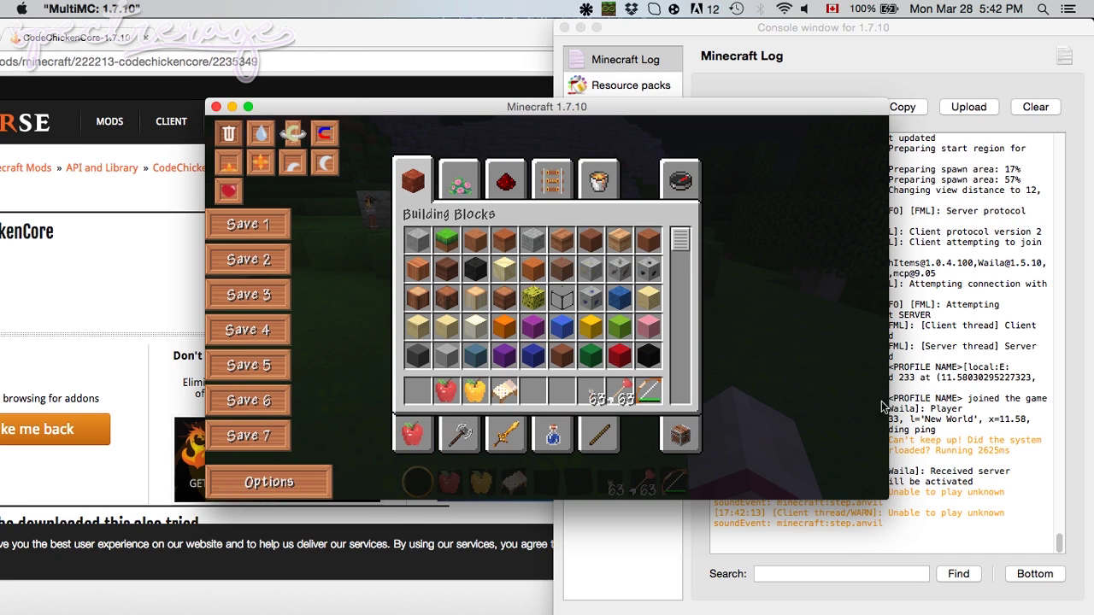
# Switch to the Survival Inventory tab, page forward through the NEI item list, then close the inventory
pyautogui.click(672, 182)
pyautogui.click(684, 436)
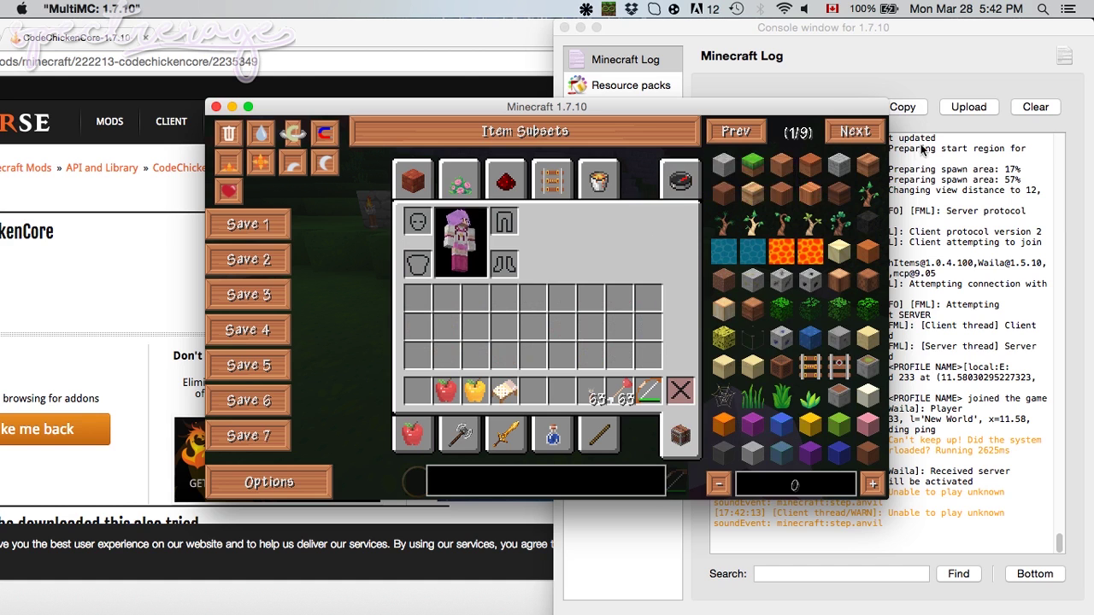
pyautogui.click(854, 135)
pyautogui.click(854, 135)
pyautogui.click(854, 136)
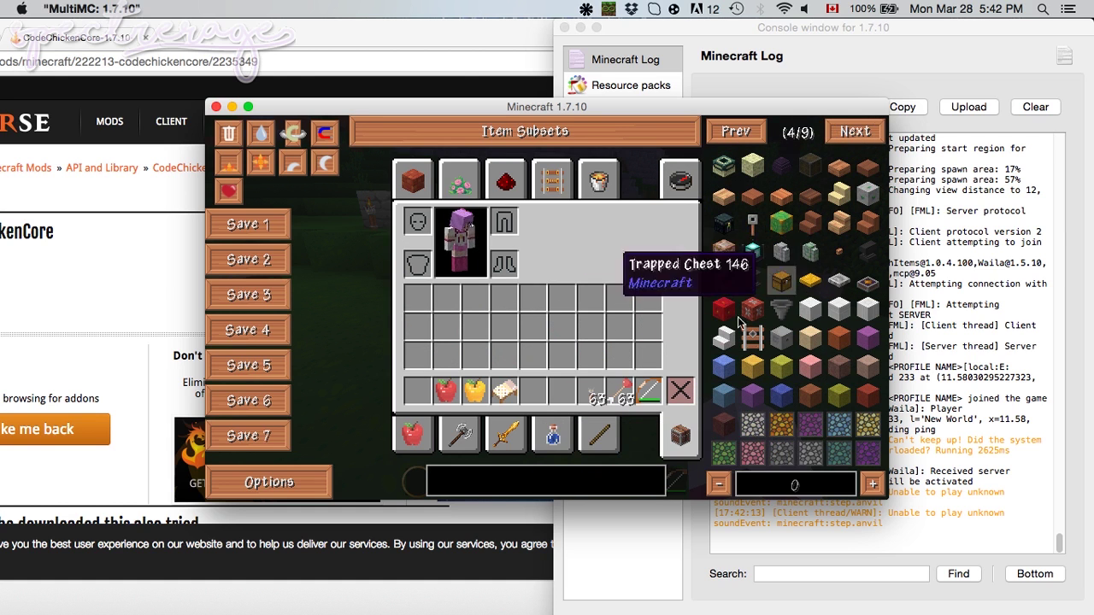
pyautogui.press('e')
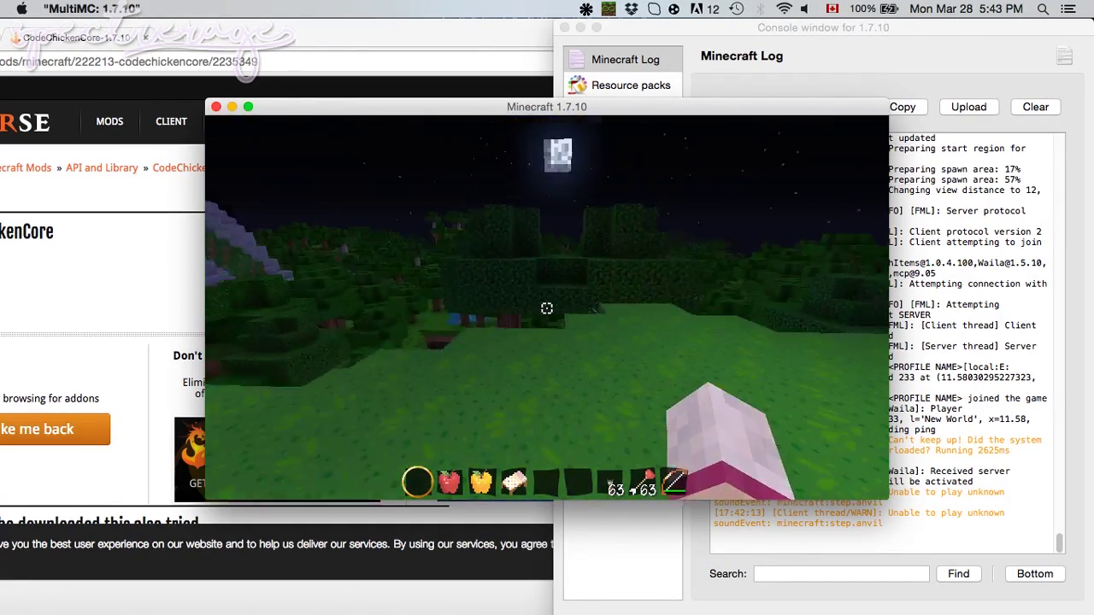
# Rise to the treetops and drop back down, then walk past the birch leaves to the block row and chicken
pyautogui.press('w')
pyautogui.press('space')
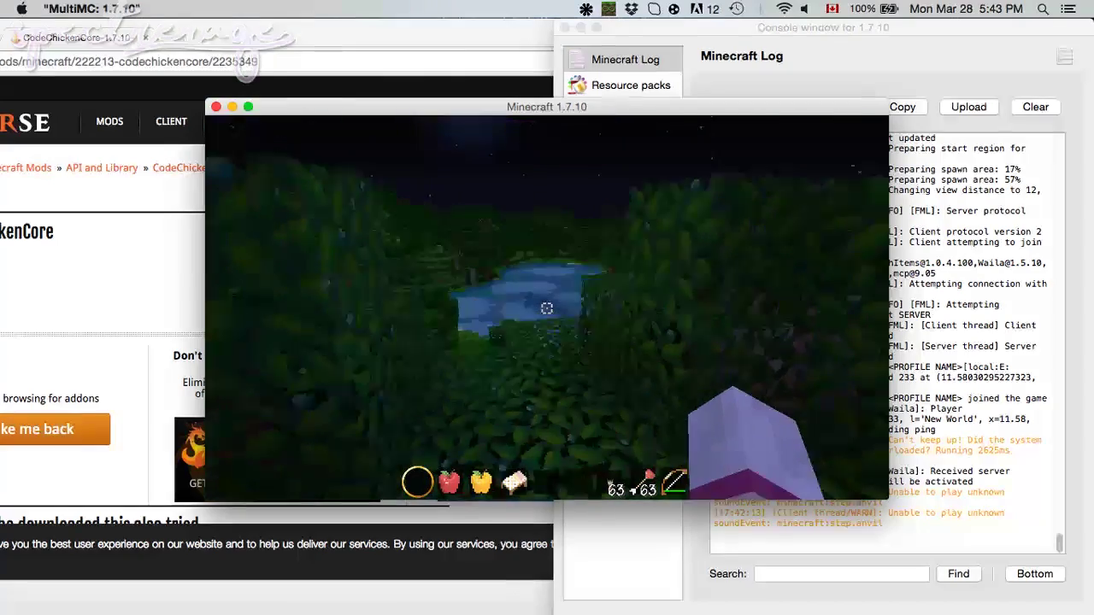
pyautogui.press('shift')
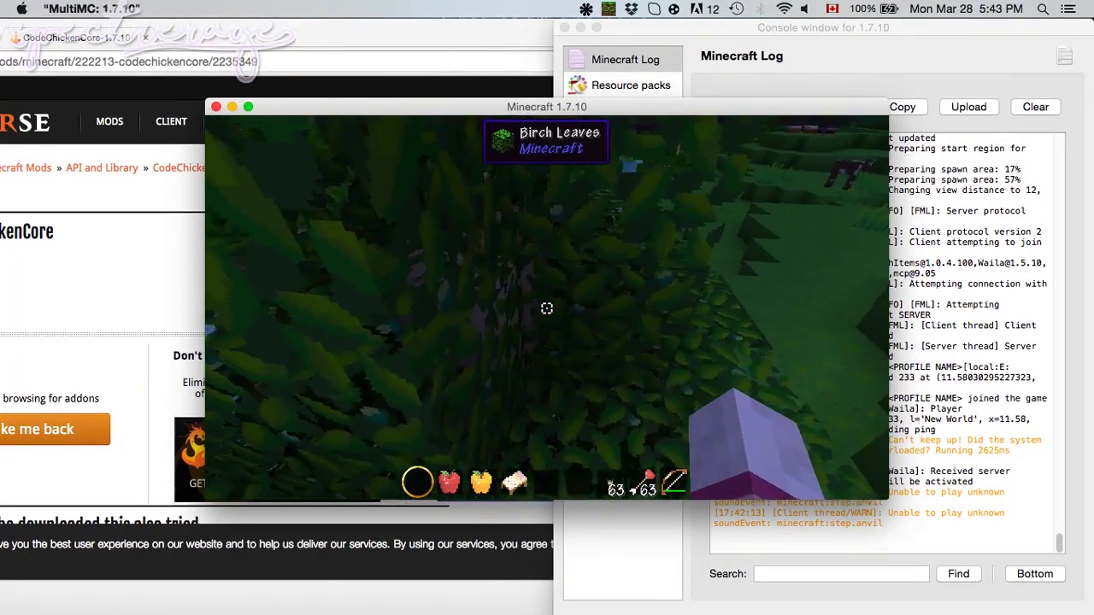
pyautogui.press('s')
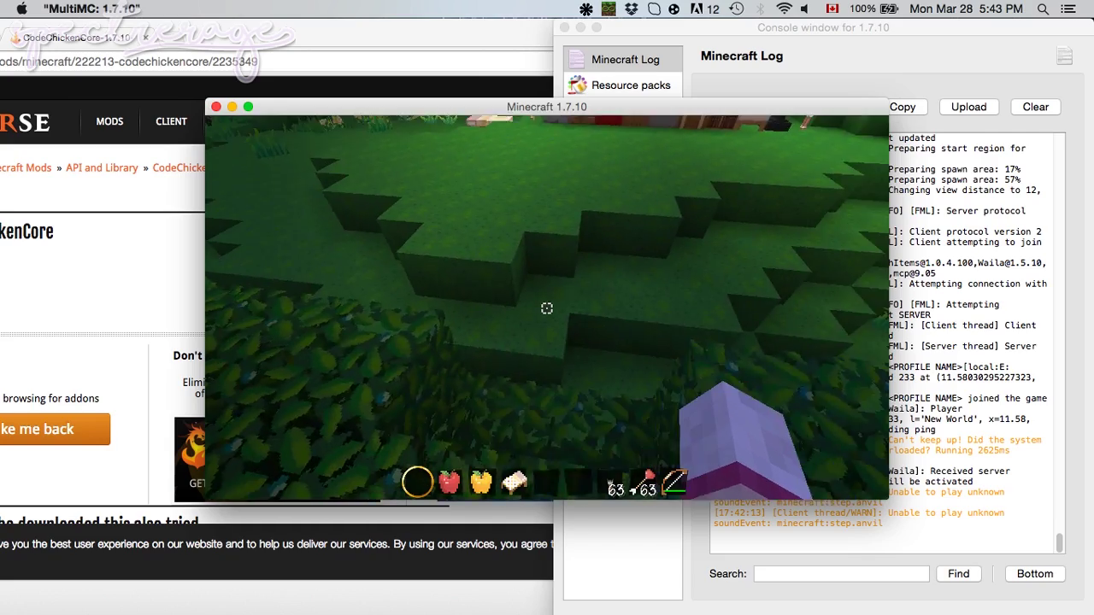
pyautogui.press('s')
pyautogui.press('w')
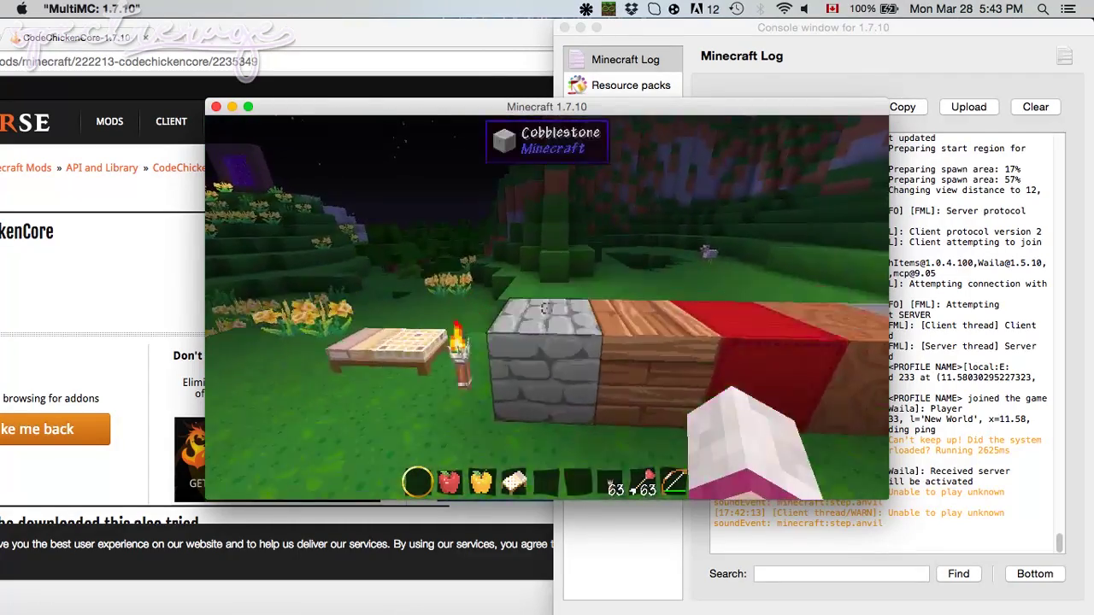
pyautogui.press('w')
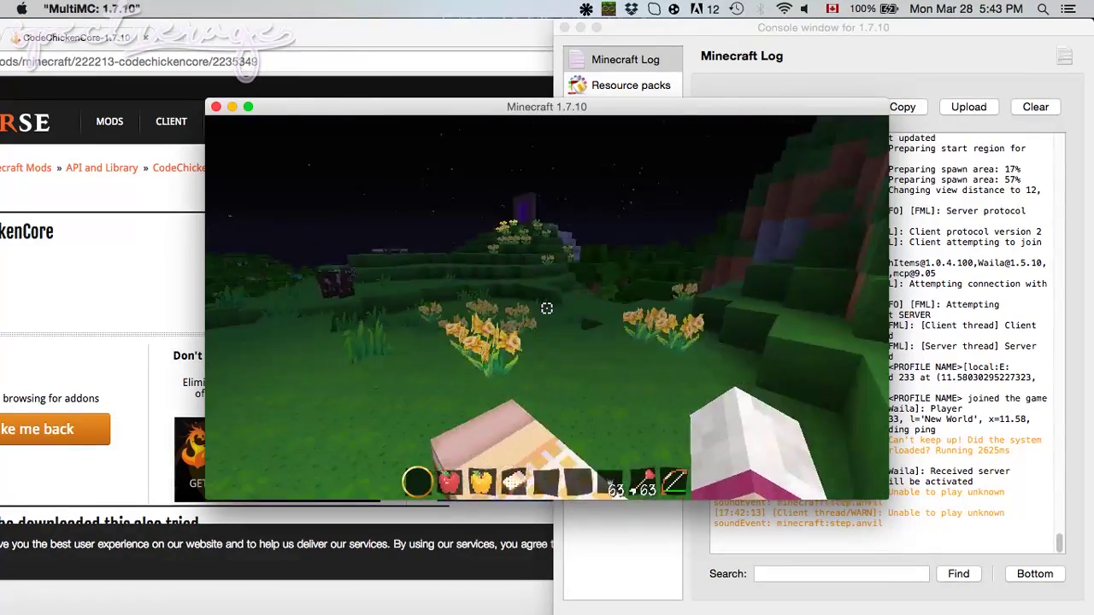
# Place a bed and sleep until morning, then walk onto the stone ground and hit the chicken
pyautogui.rightClick(547, 308)
pyautogui.rightClick(547, 308)
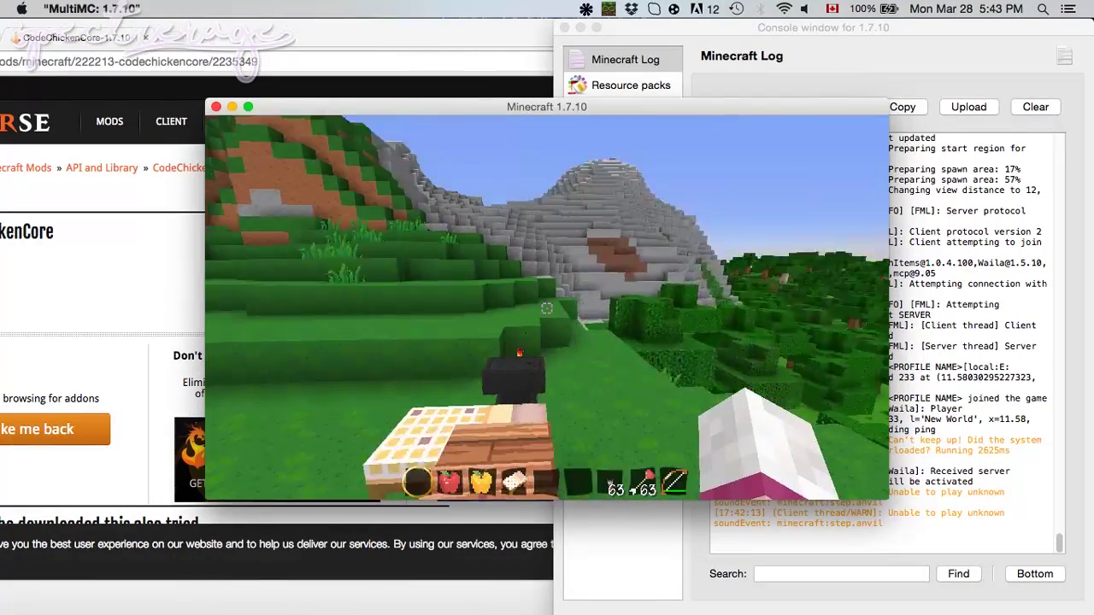
pyautogui.press('w')
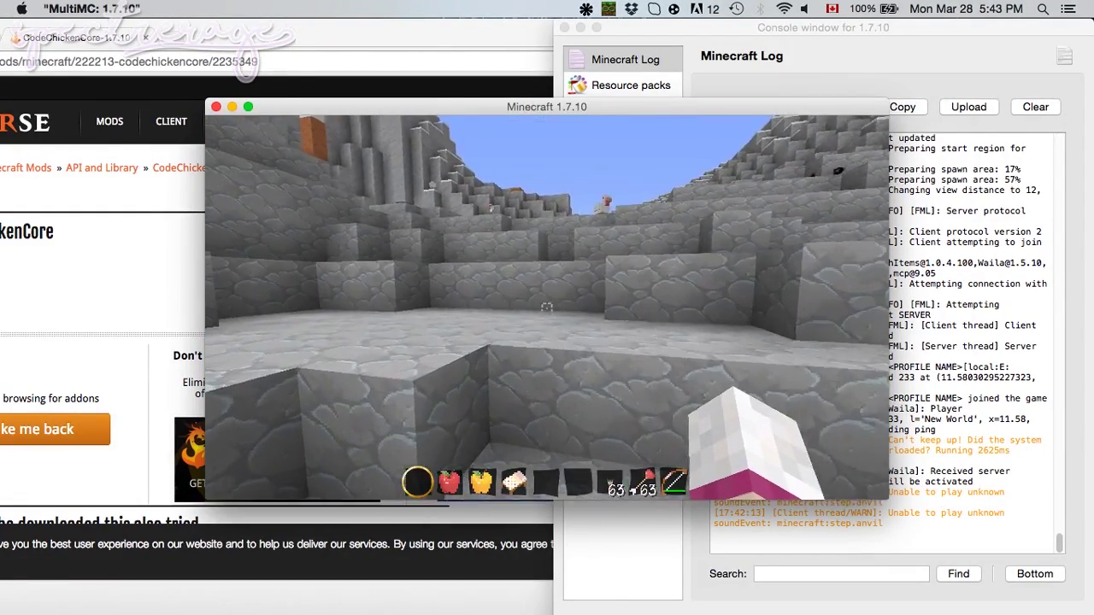
pyautogui.press('w')
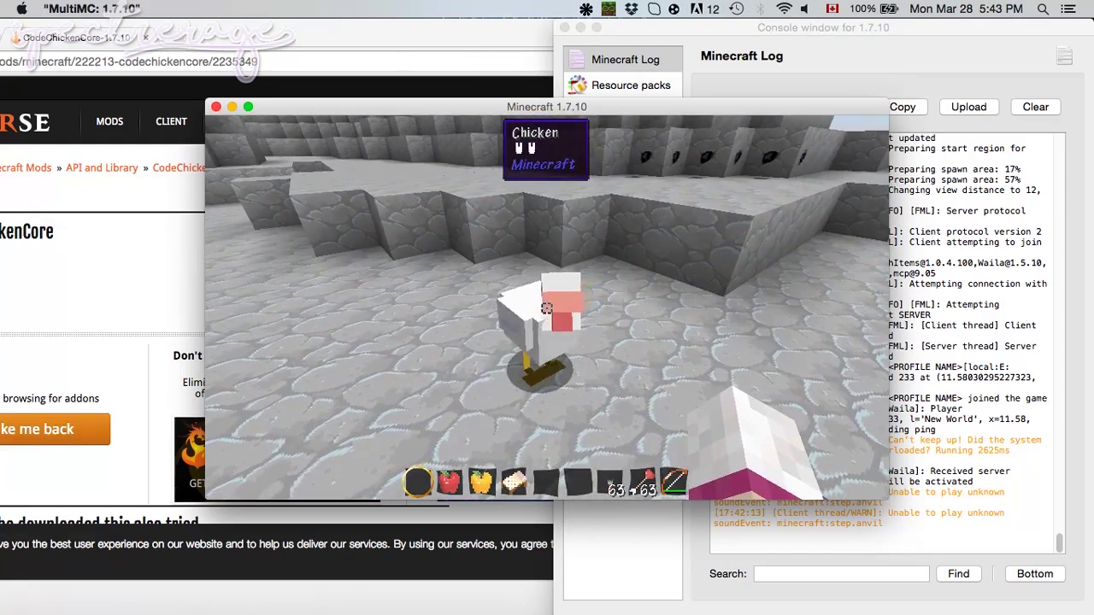
pyautogui.press('w')
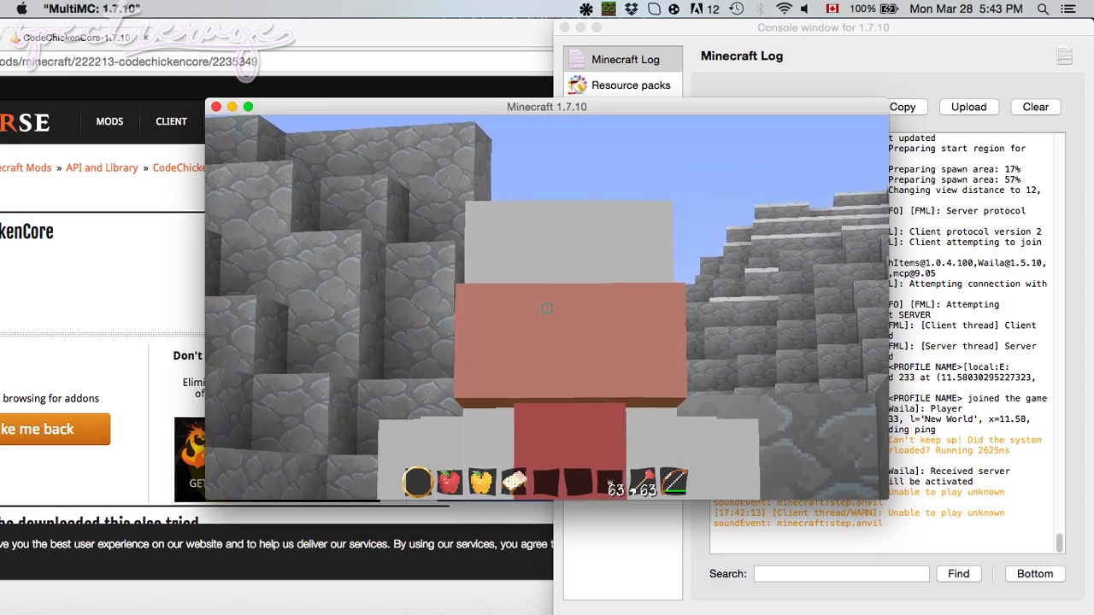
pyautogui.click(547, 308)
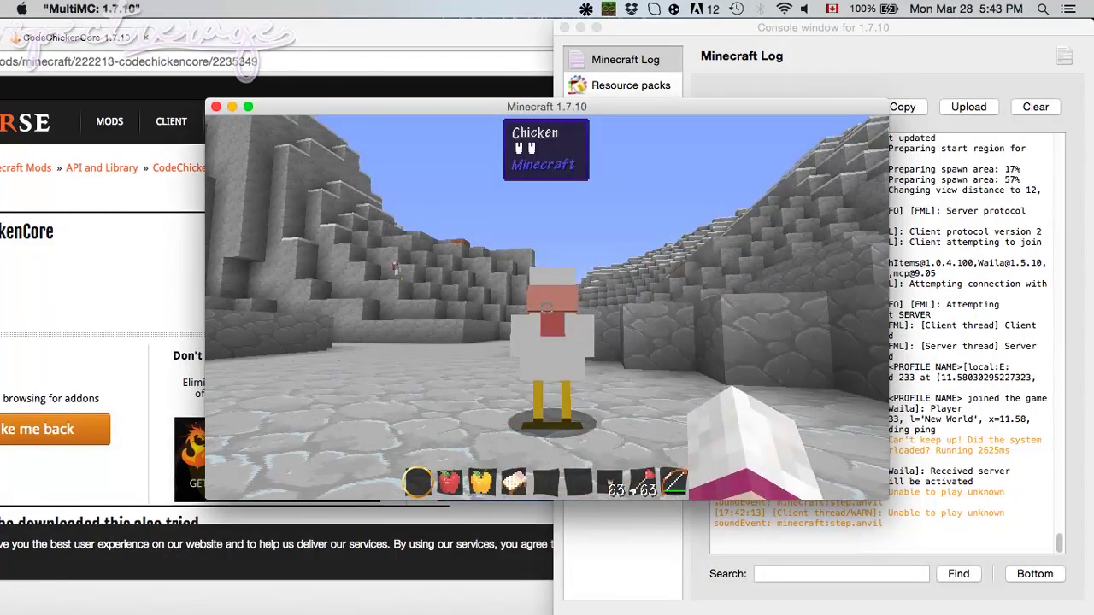